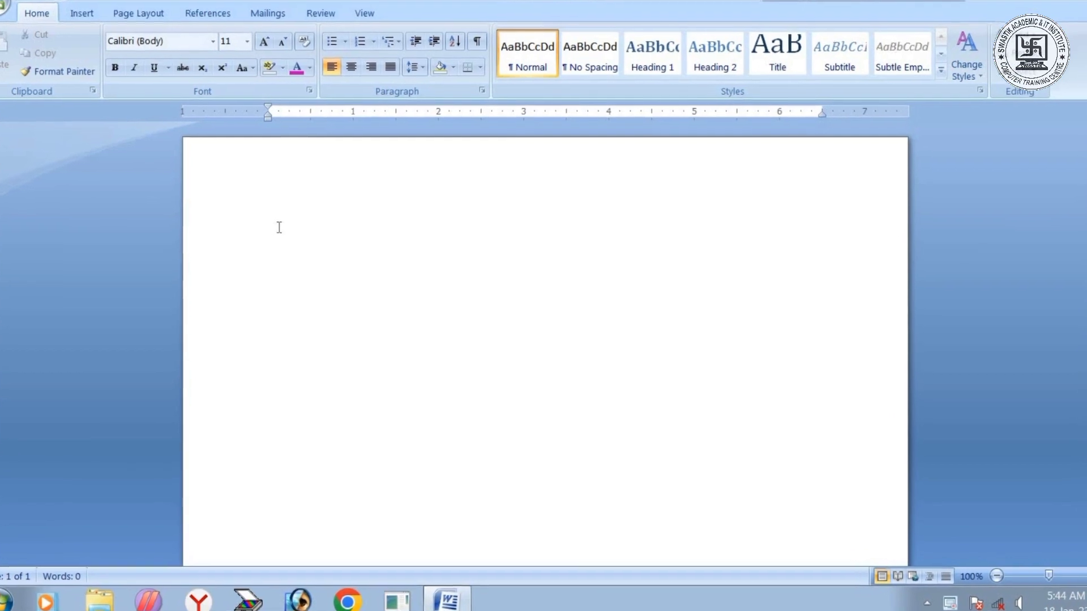
Step: Generate one paragraph of sample text in the blank document with =rand(1)
{"action": "type", "text": "=rand"}
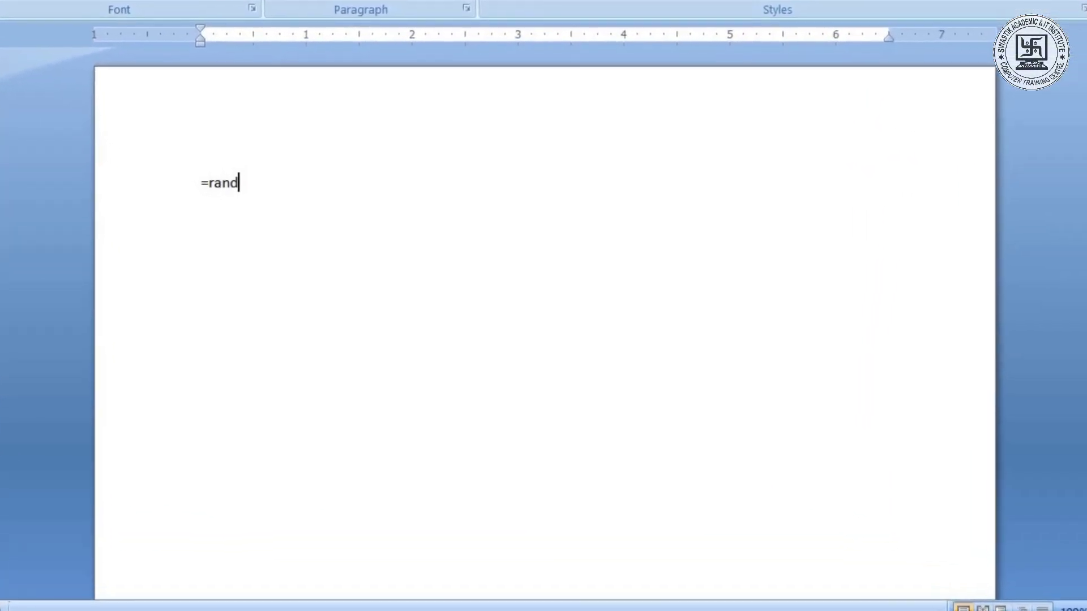
{"action": "type", "text": "(1)"}
{"action": "key", "text": "Return"}
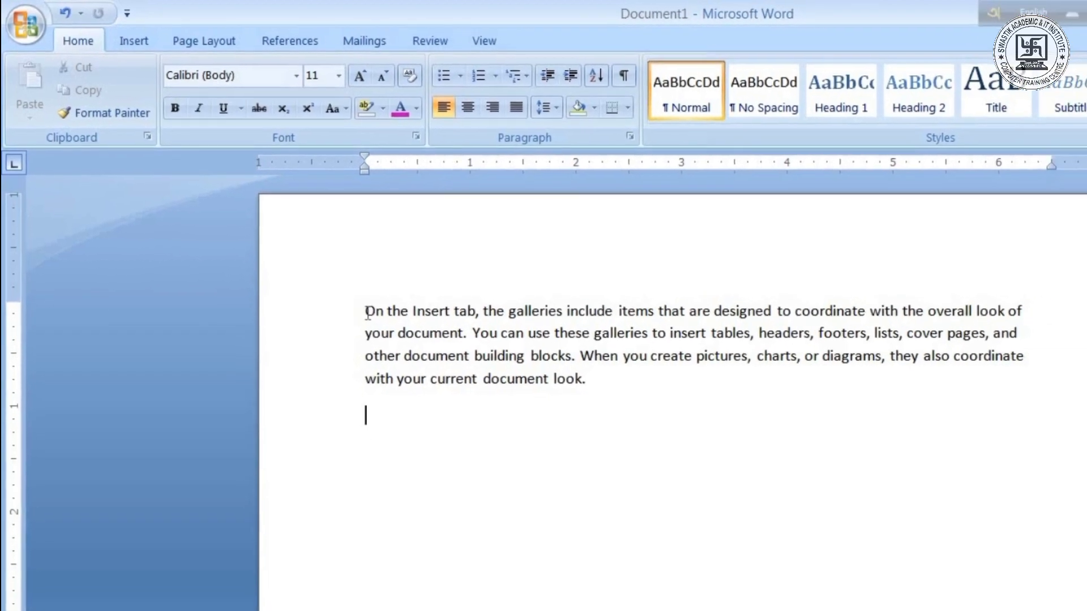
Step: Copy all of the document's text and paste the copy below the first paragraph
{"action": "left_click", "coordinate": [344, 293]}
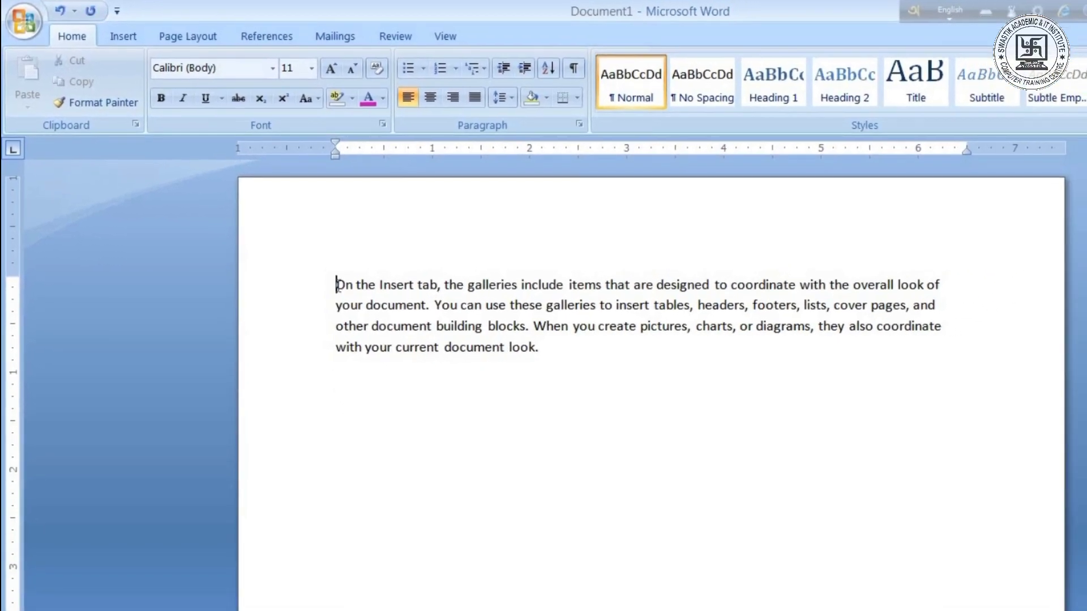
{"action": "left_click_drag", "start_coordinate": [338, 286], "coordinate": [540, 347]}
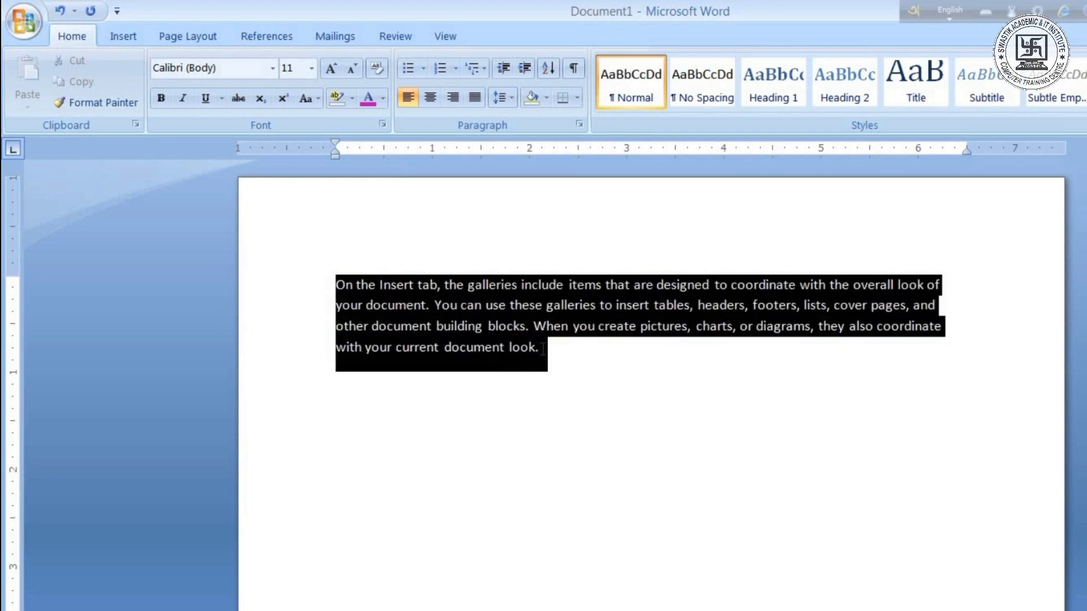
{"action": "left_click_drag", "start_coordinate": [544, 355], "coordinate": [545, 355]}
{"action": "left_click", "coordinate": [370, 381]}
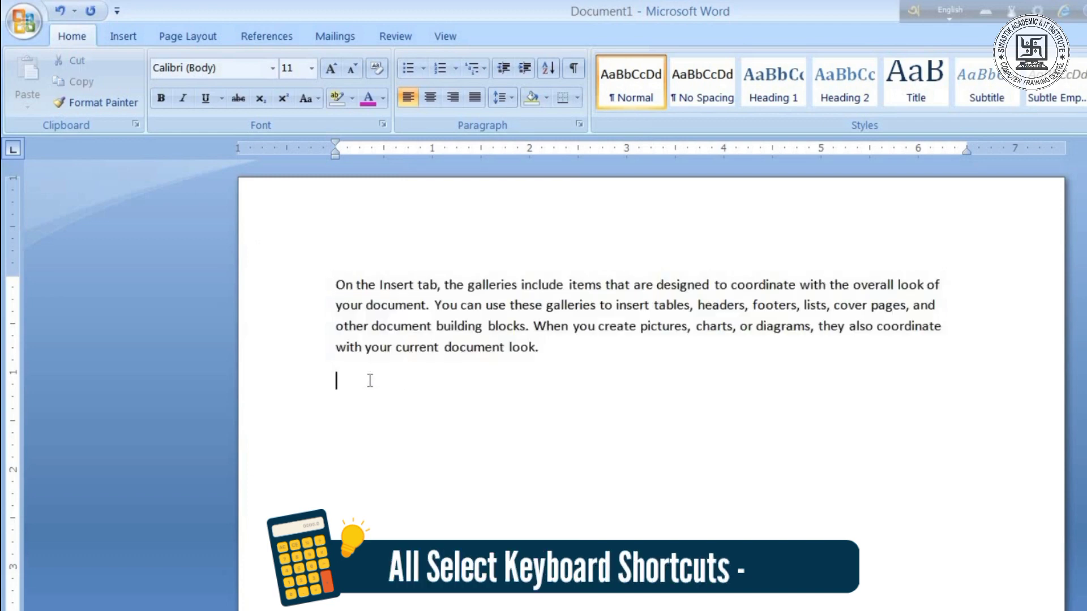
{"action": "key", "text": "ctrl+a"}
{"action": "key", "text": "ctrl+c"}
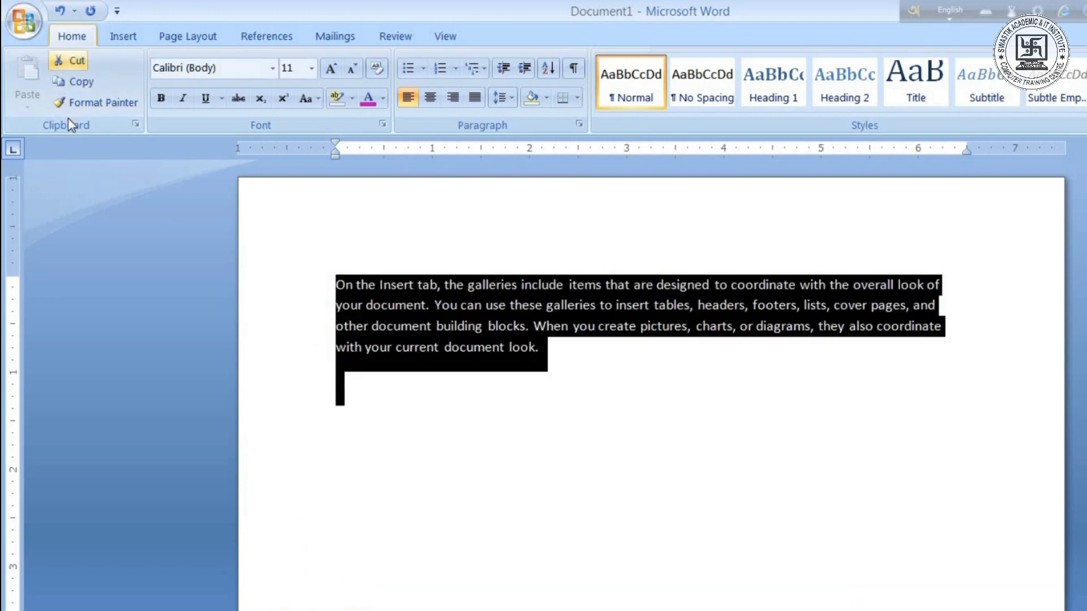
{"action": "left_click", "coordinate": [74, 86]}
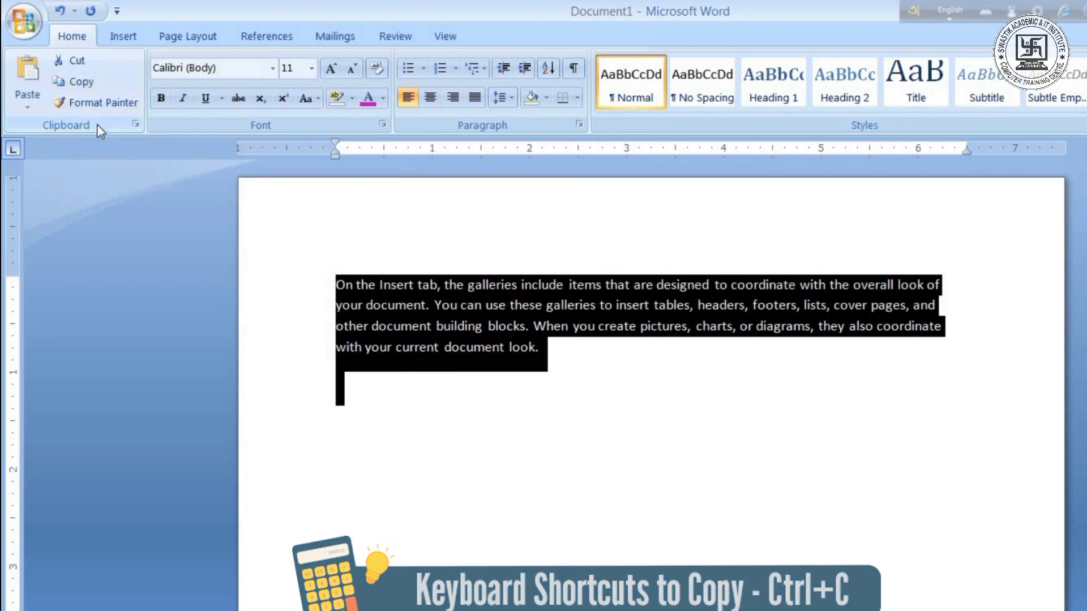
{"action": "left_click", "coordinate": [342, 390]}
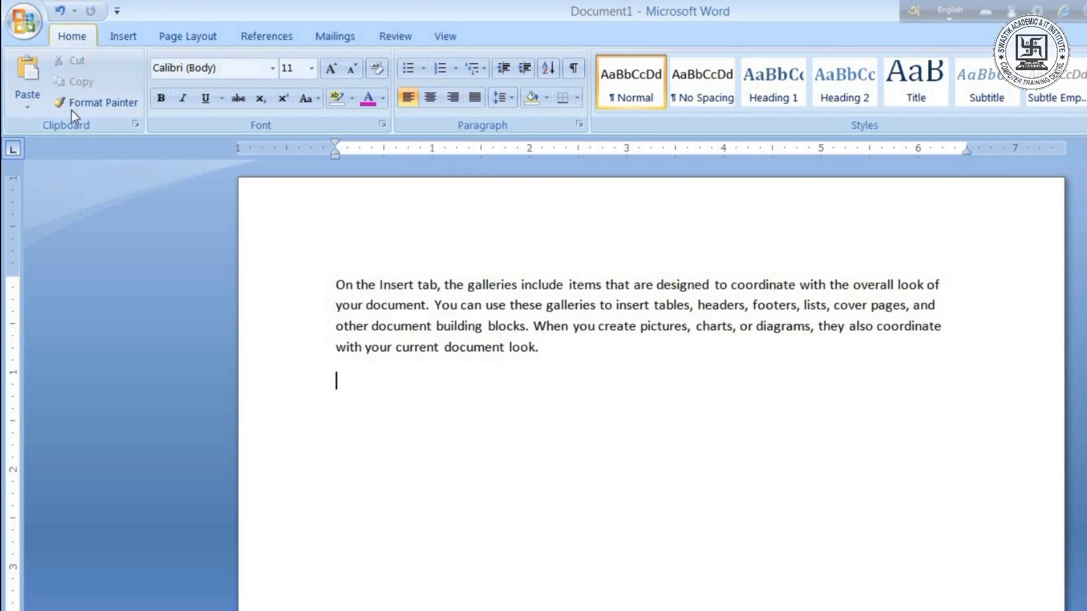
{"action": "left_click", "coordinate": [30, 79]}
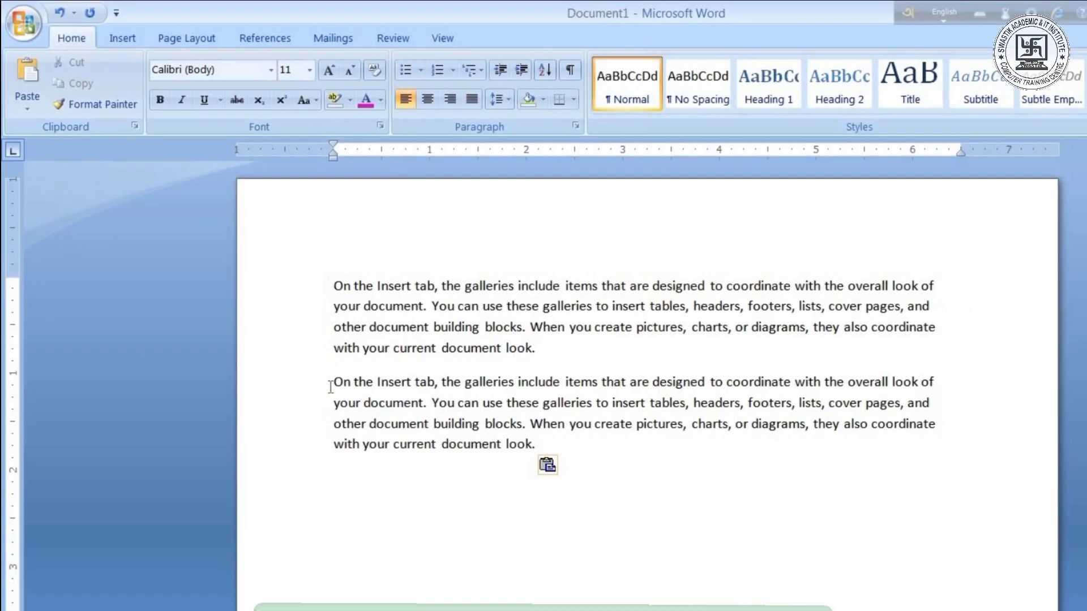
Step: Cut the second paragraph's first sentence and paste it as a new paragraph at the end of the document
{"action": "left_click_drag", "start_coordinate": [333, 384], "coordinate": [429, 406]}
{"action": "key", "text": "ctrl+c"}
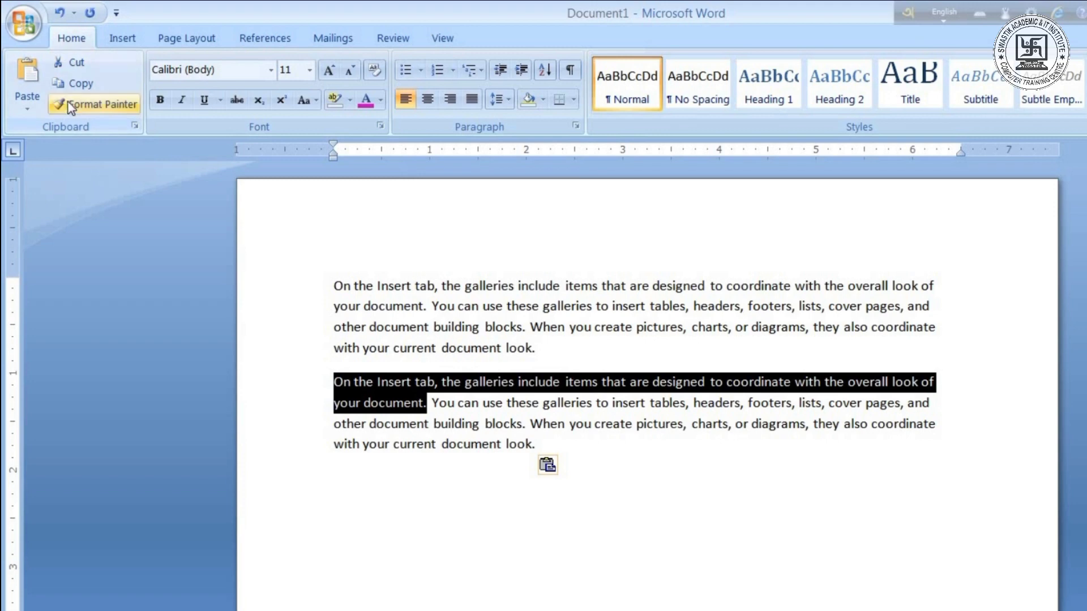
{"action": "left_click", "coordinate": [72, 64]}
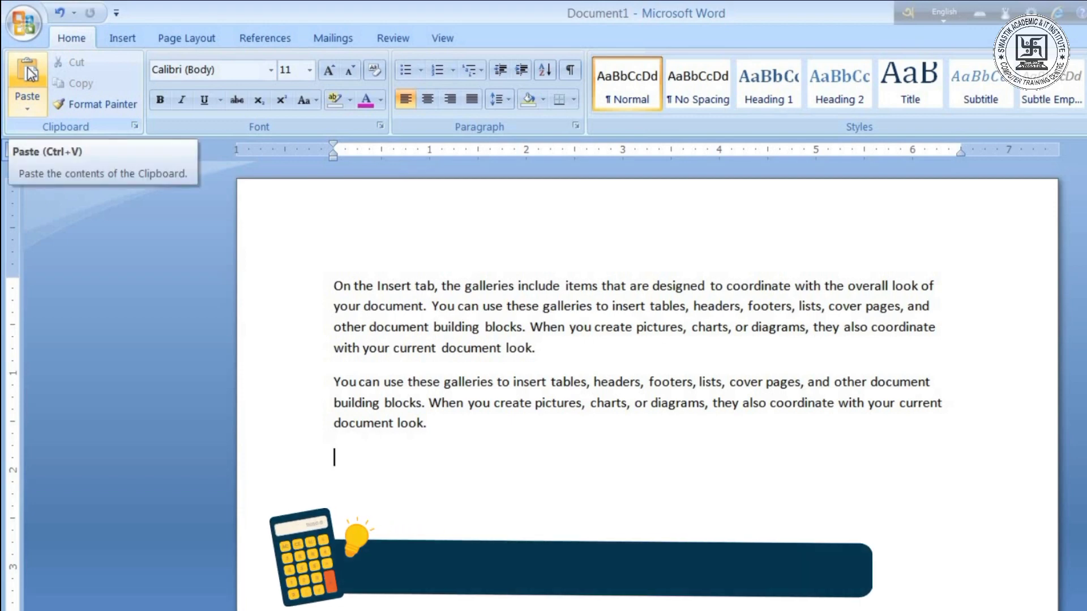
{"action": "key", "text": "ctrl+v"}
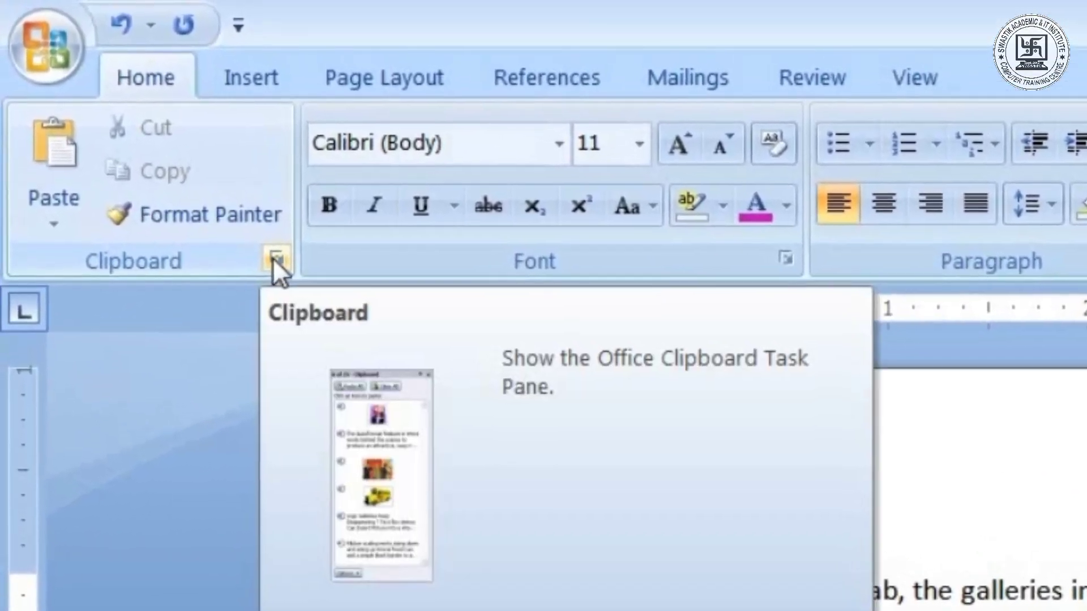
Step: Show the Office Clipboard and collect the first paragraph's other sentences, copying the second one and cutting the last one
{"action": "left_click", "coordinate": [255, 241]}
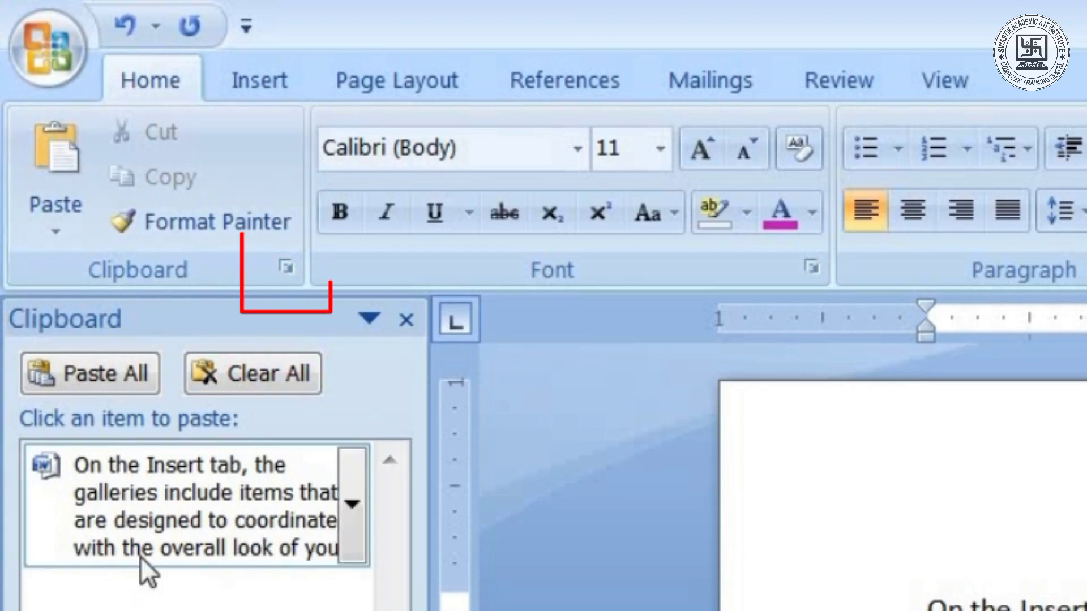
{"action": "left_click", "coordinate": [195, 521]}
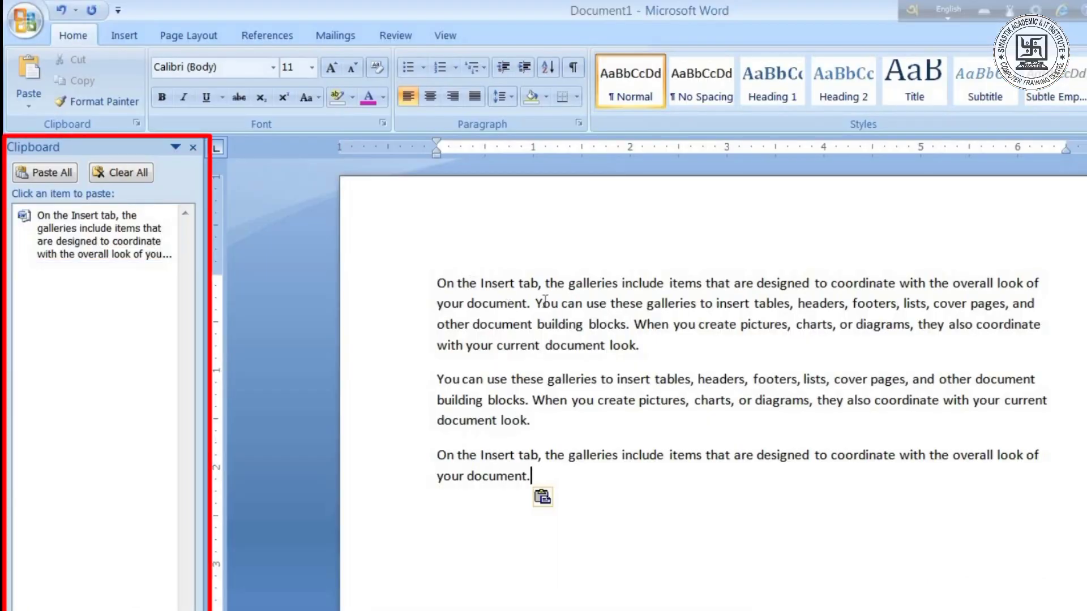
{"action": "left_click_drag", "start_coordinate": [537, 305], "coordinate": [632, 328]}
{"action": "key", "text": "ctrl+c"}
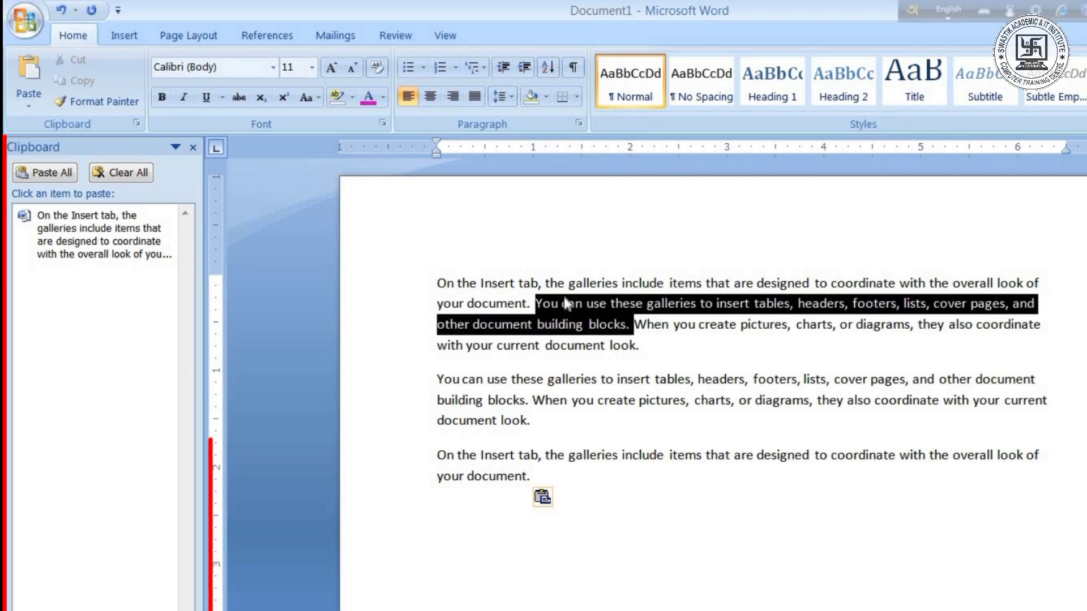
{"action": "left_click_drag", "start_coordinate": [634, 326], "coordinate": [651, 352]}
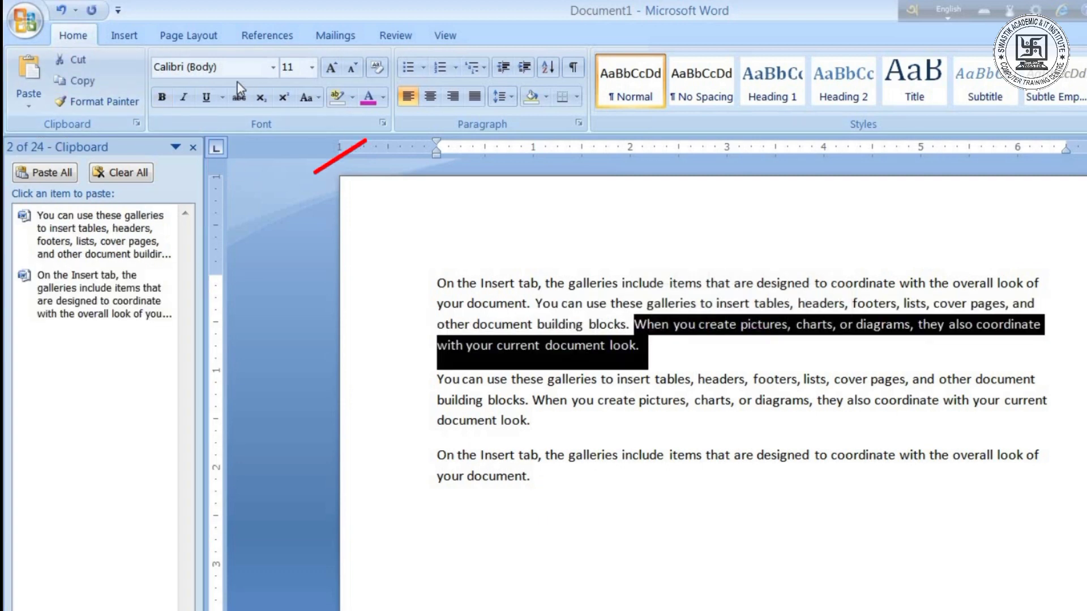
{"action": "left_click", "coordinate": [82, 58]}
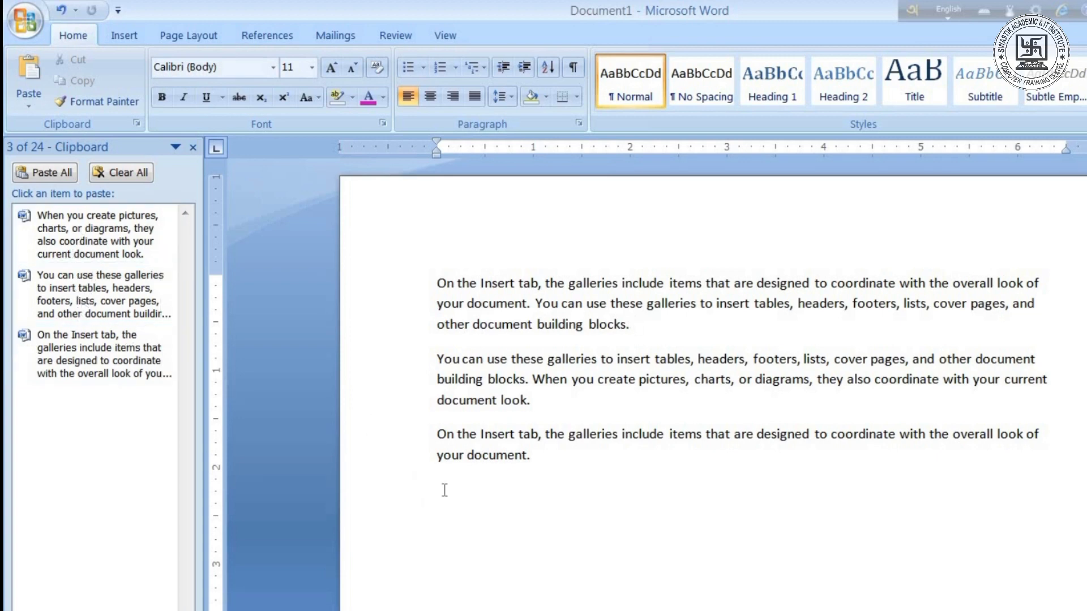
Step: Paste the collected "You can use these galleries" sentence at the document's end and delete that item from the Office Clipboard
{"action": "left_click", "coordinate": [136, 292]}
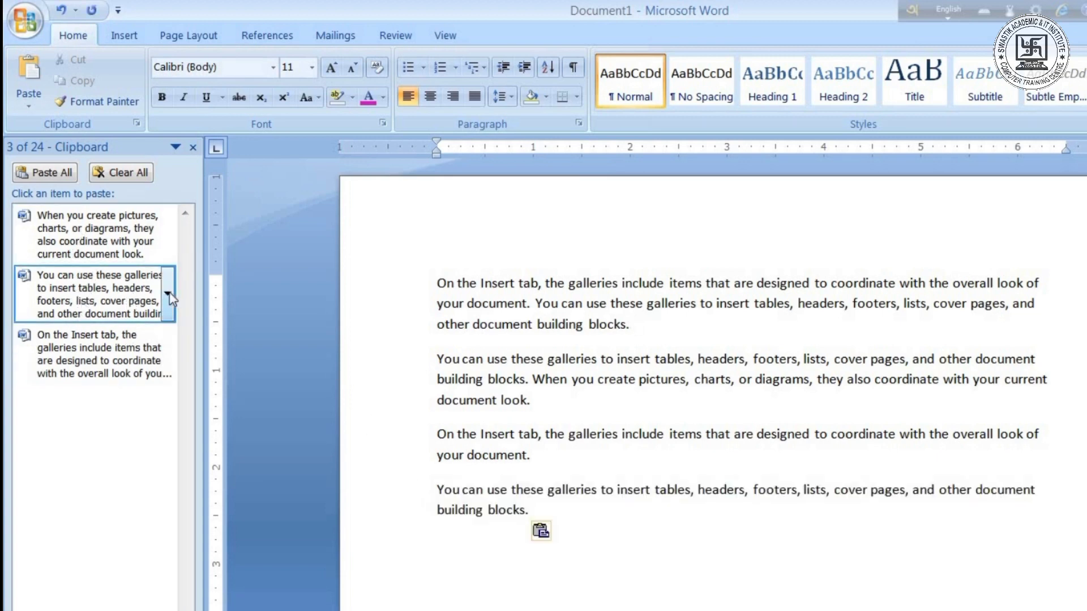
{"action": "left_click", "coordinate": [168, 293]}
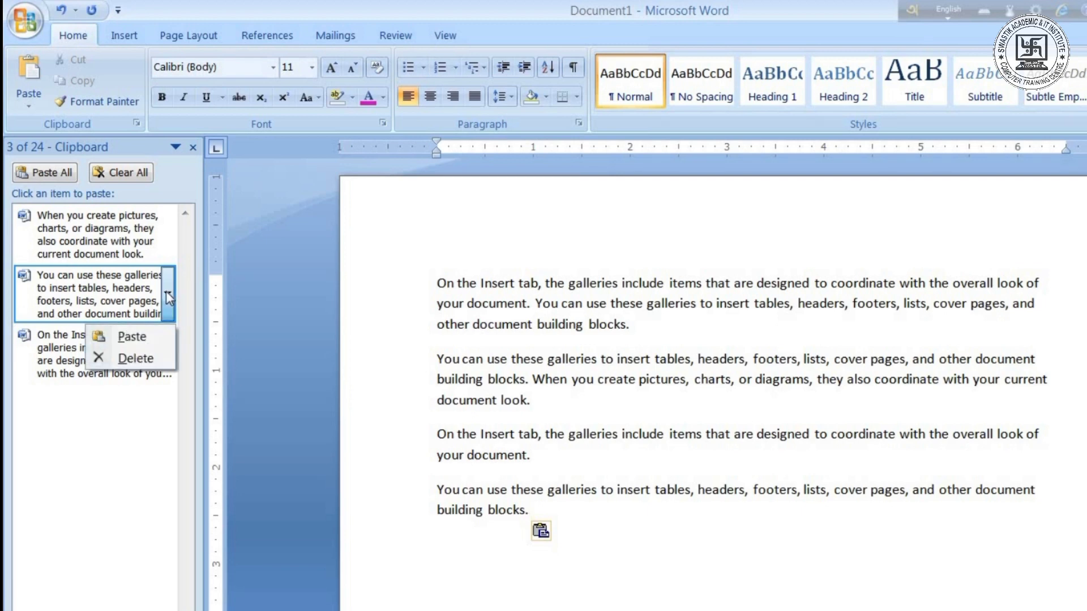
{"action": "left_click", "coordinate": [136, 359]}
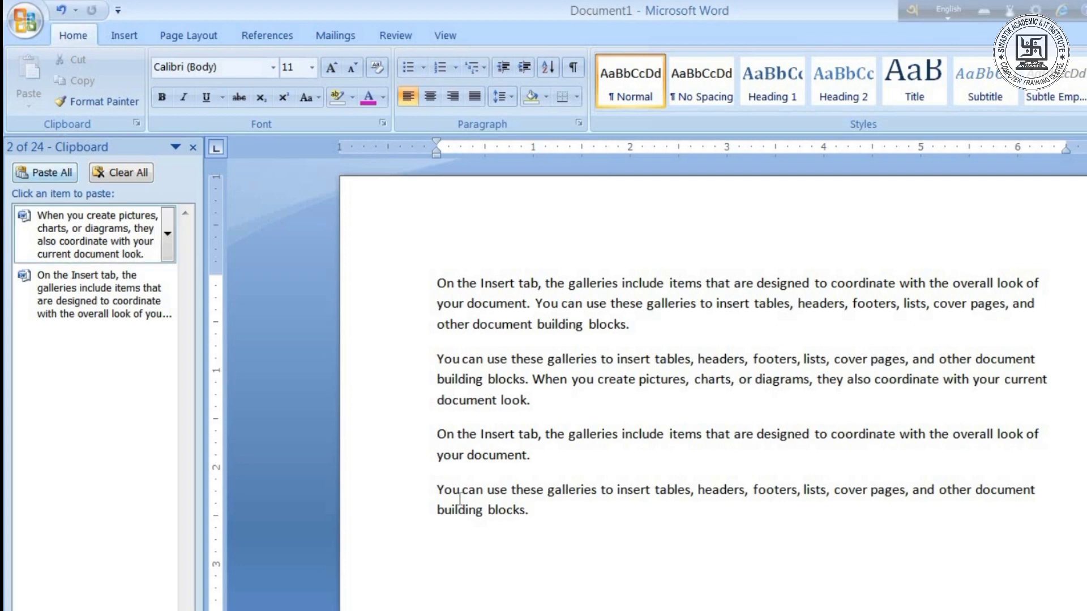
Step: Paste all remaining Office Clipboard items at the end of the document, and close the Clipboard after emptying it
{"action": "left_click", "coordinate": [63, 172]}
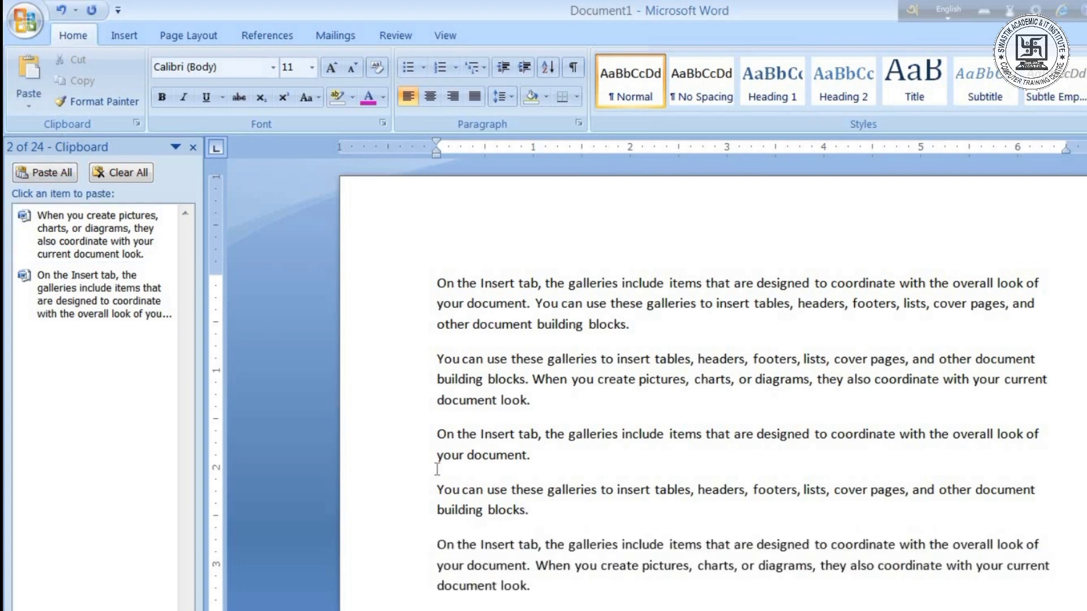
{"action": "left_click", "coordinate": [131, 176]}
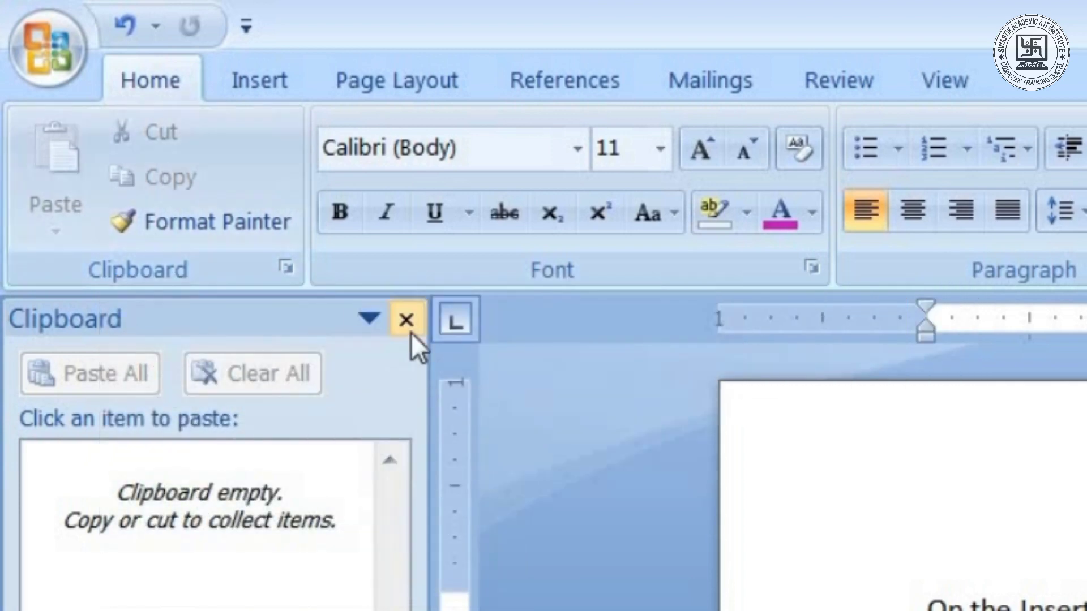
{"action": "left_click", "coordinate": [406, 320]}
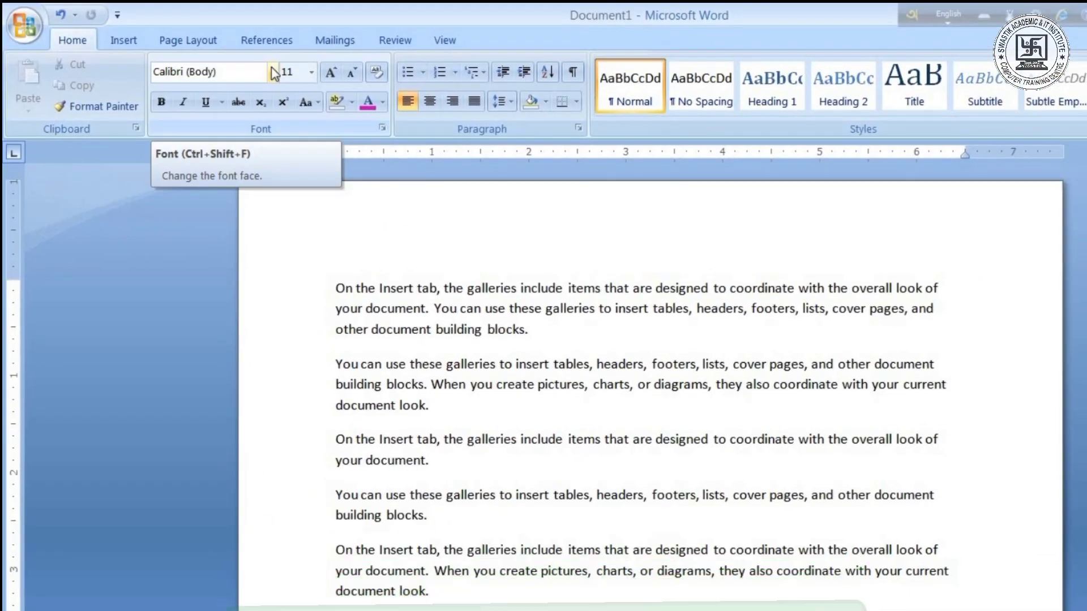
Step: Change the font of the first paragraph to Cookie
{"action": "left_click_drag", "start_coordinate": [333, 289], "coordinate": [531, 335]}
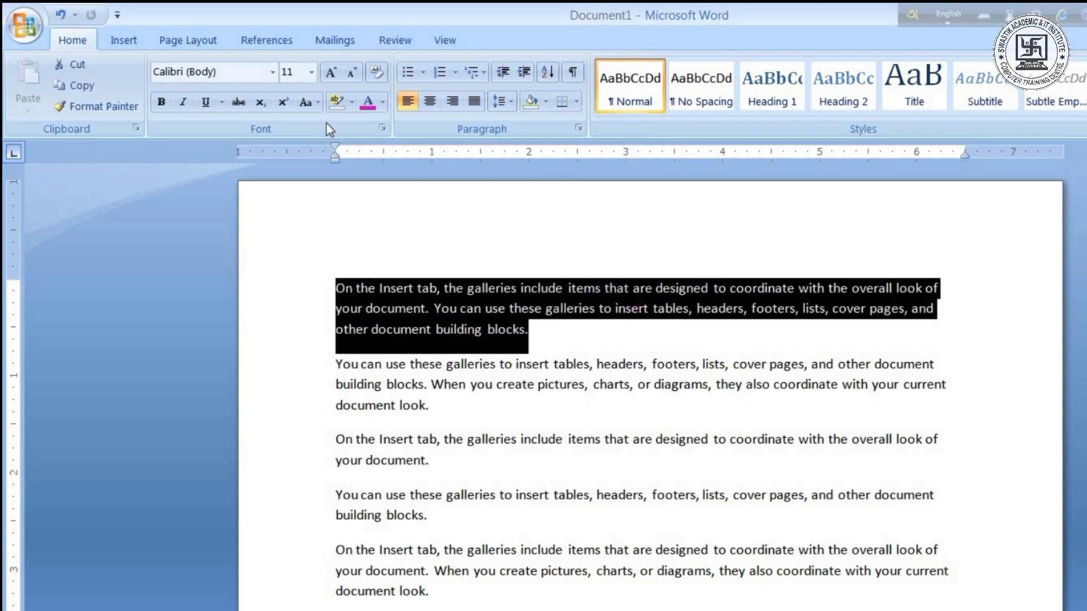
{"action": "left_click", "coordinate": [271, 72]}
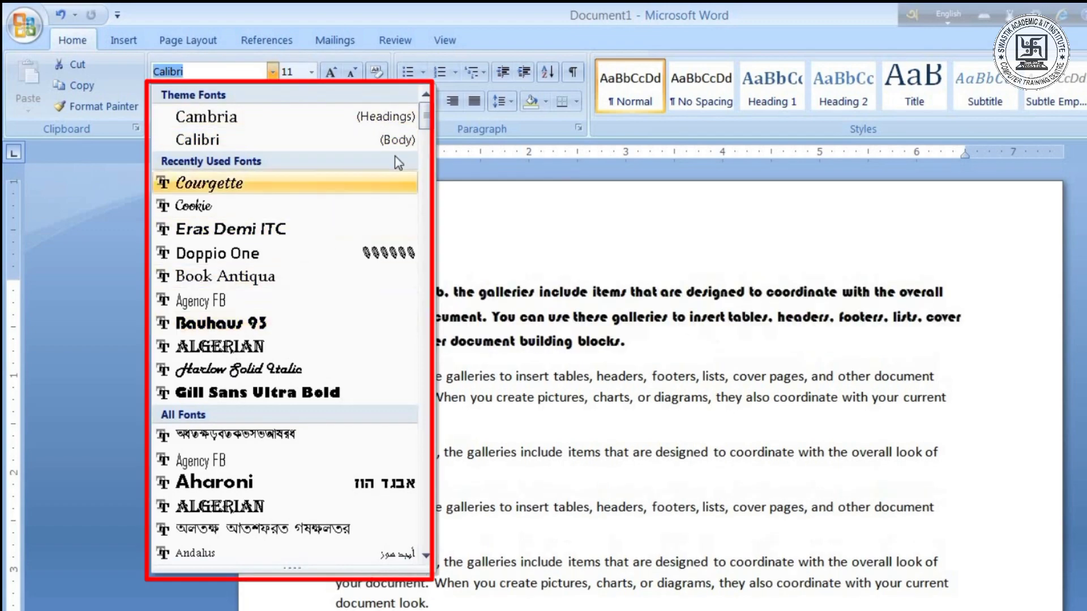
{"action": "left_click_drag", "start_coordinate": [425, 120], "coordinate": [395, 109]}
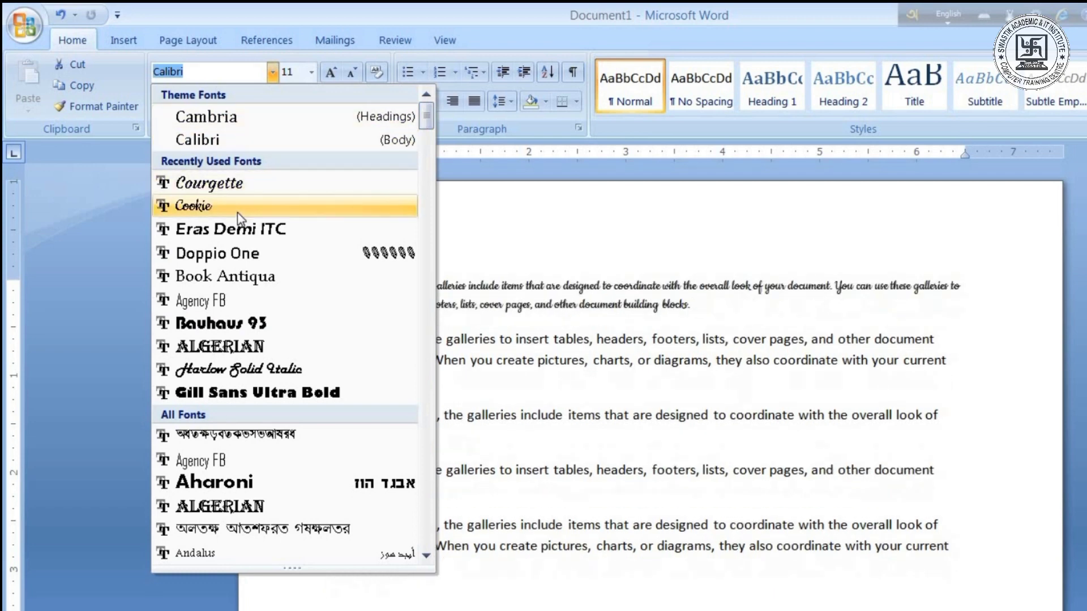
{"action": "left_click", "coordinate": [237, 207]}
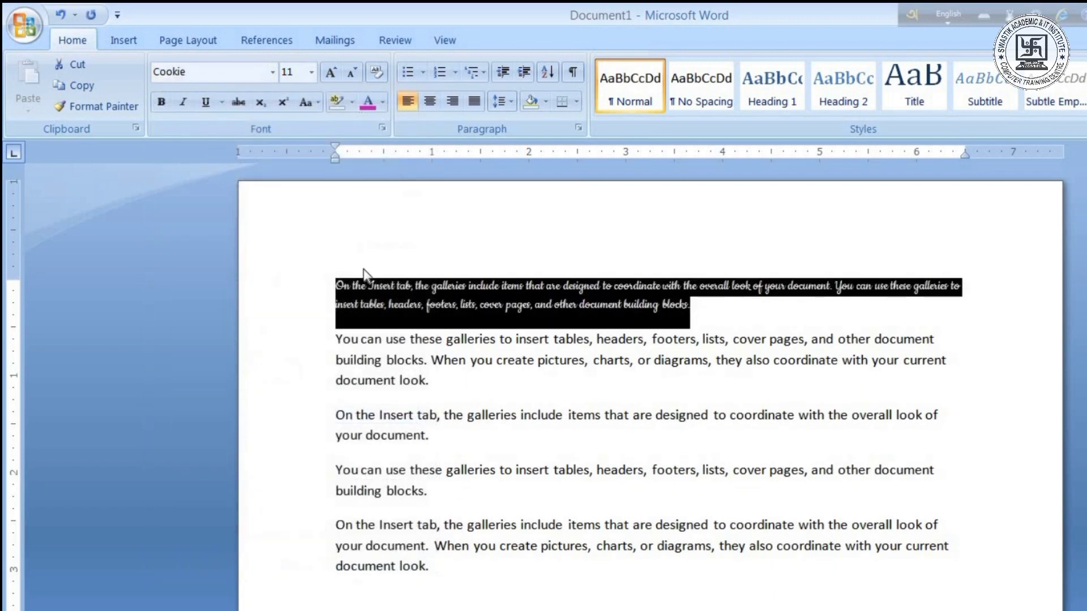
Step: Set the first paragraph's font to Courgette through the Font dialog
{"action": "left_click", "coordinate": [485, 342]}
{"action": "left_click_drag", "start_coordinate": [713, 308], "coordinate": [342, 280]}
{"action": "key", "text": "ctrl+d"}
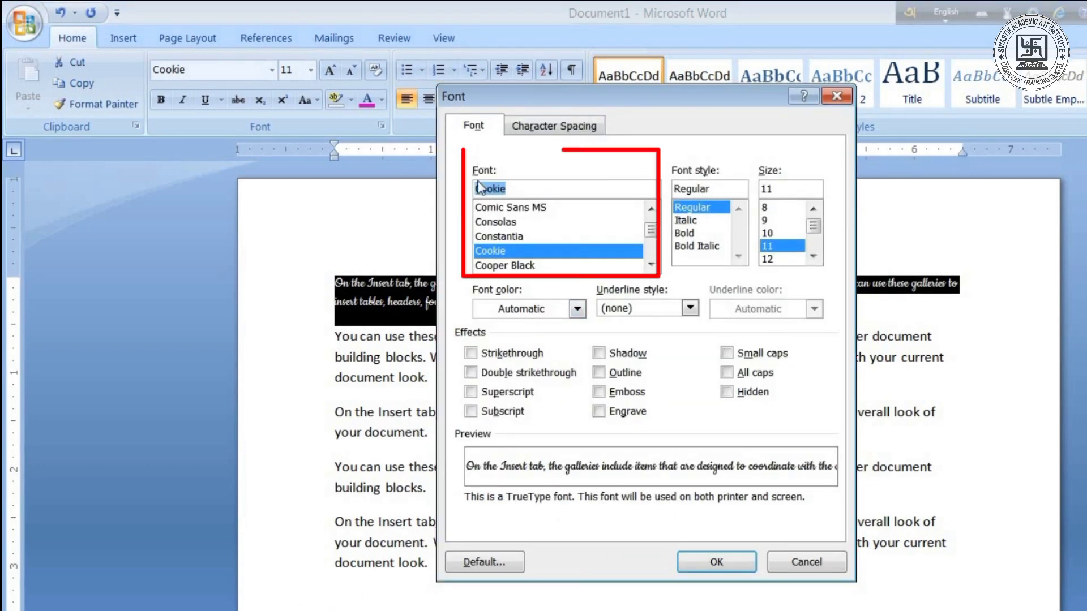
{"action": "key", "text": "Down"}
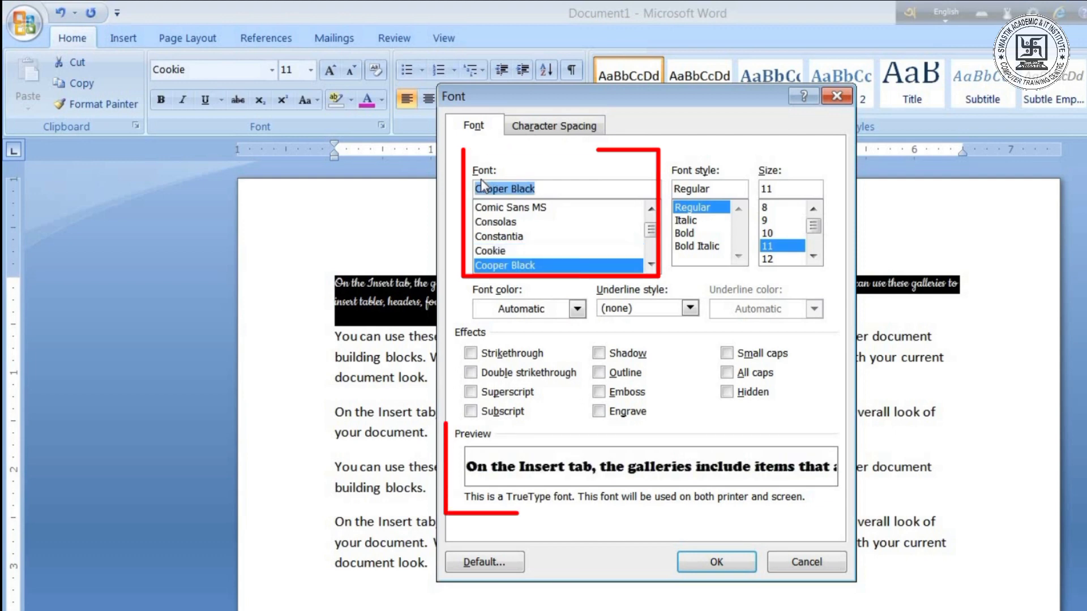
{"action": "key", "text": "Down"}
{"action": "key", "text": "Down"}
{"action": "key", "text": "Down"}
{"action": "key", "text": "Down"}
{"action": "key", "text": "Down"}
{"action": "key", "text": "Down"}
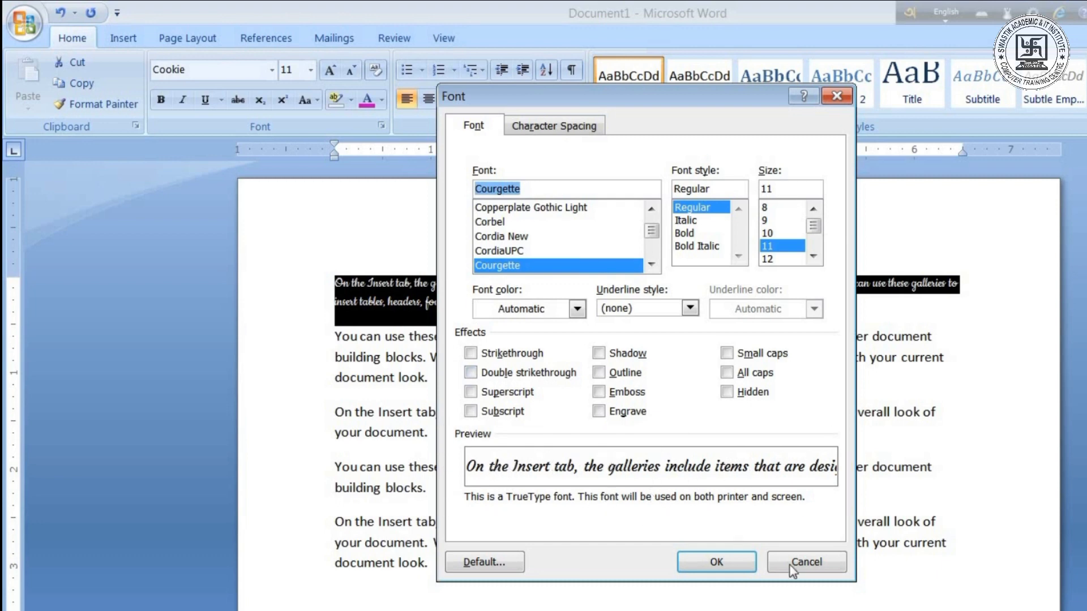
{"action": "left_click", "coordinate": [716, 562]}
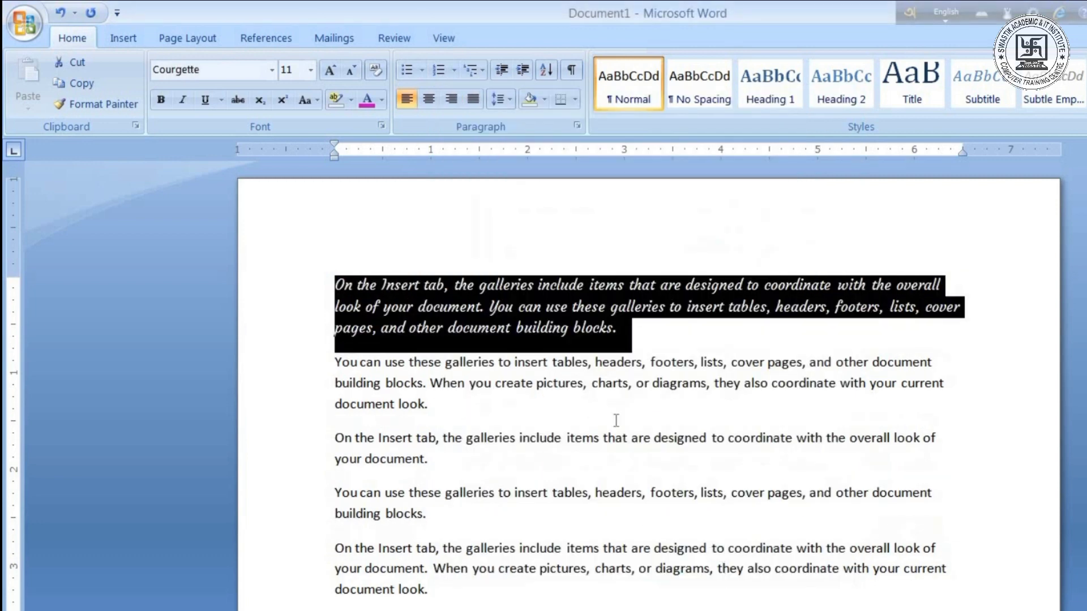
{"action": "left_click", "coordinate": [610, 343]}
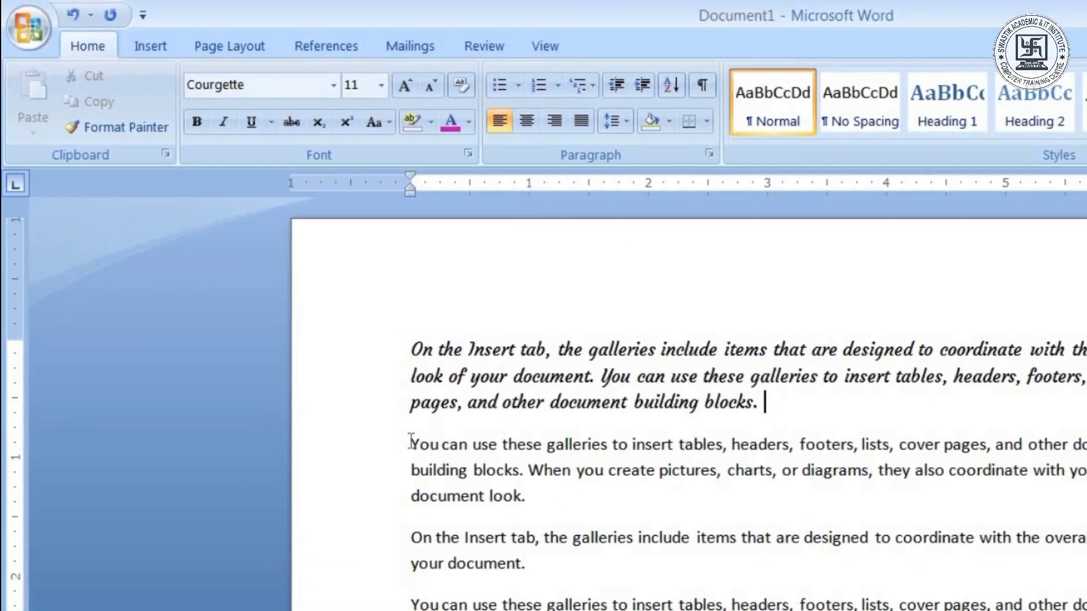
Step: Set the font size of the second paragraph to 16
{"action": "left_click_drag", "start_coordinate": [411, 441], "coordinate": [514, 490]}
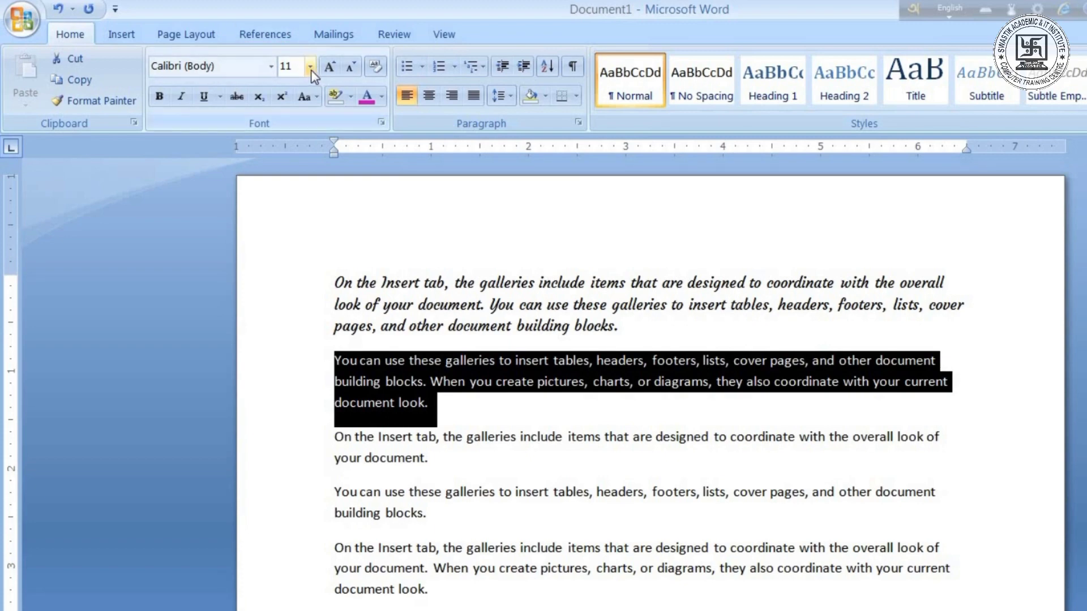
{"action": "left_click", "coordinate": [310, 67]}
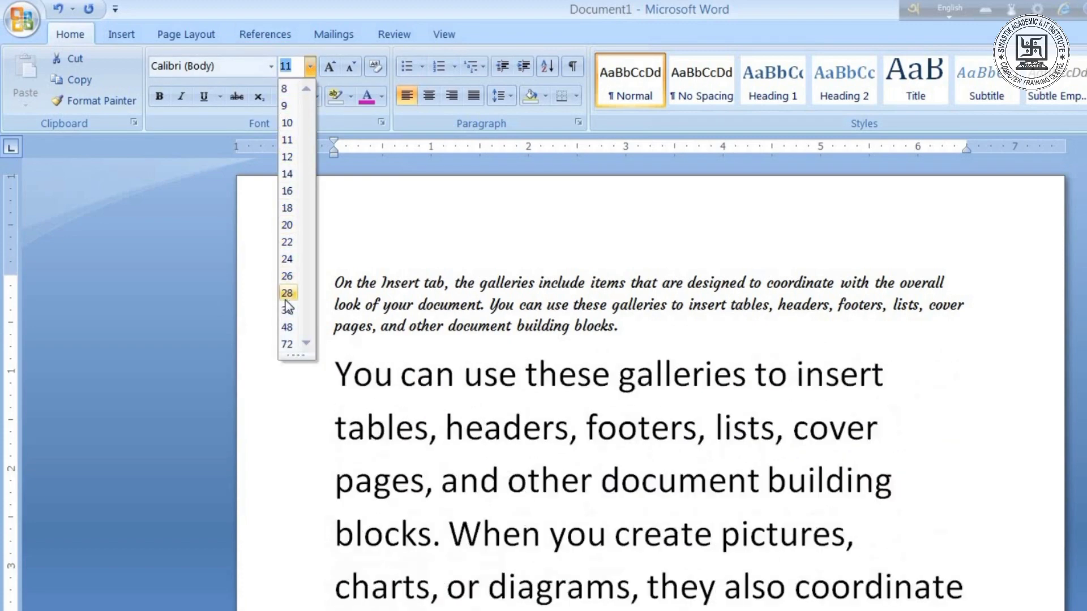
{"action": "left_click", "coordinate": [286, 192]}
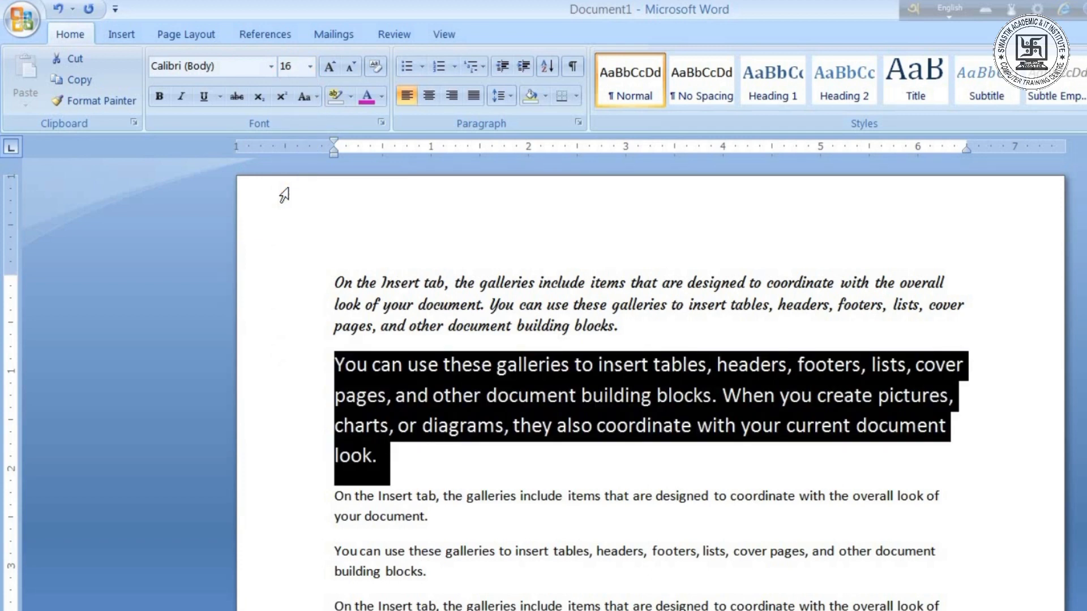
Step: Select the second paragraph again and set its font size to 100
{"action": "left_click", "coordinate": [408, 454]}
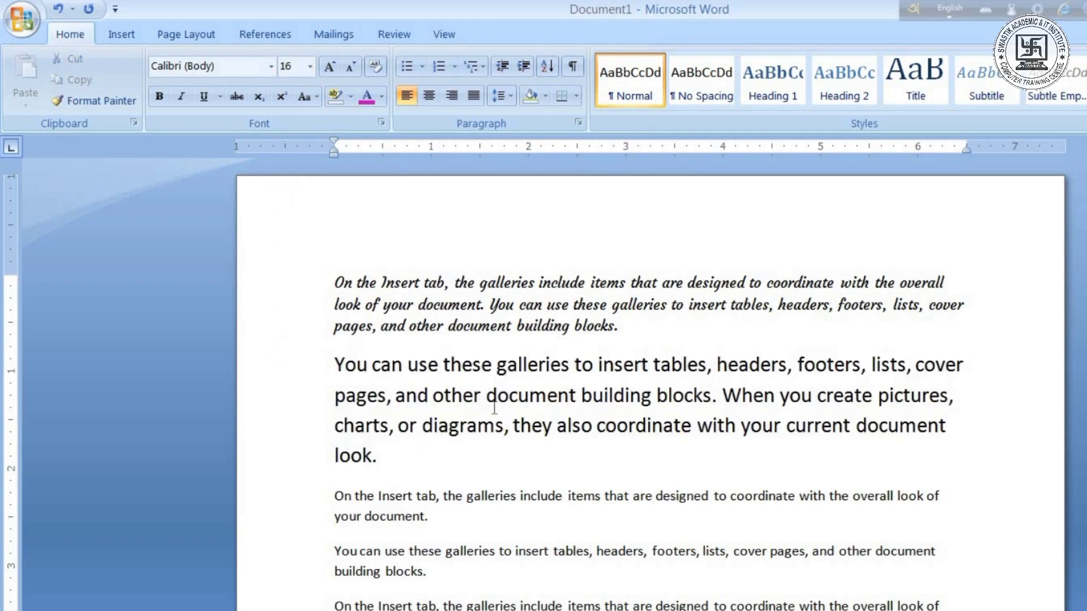
{"action": "left_click_drag", "start_coordinate": [379, 455], "coordinate": [328, 364]}
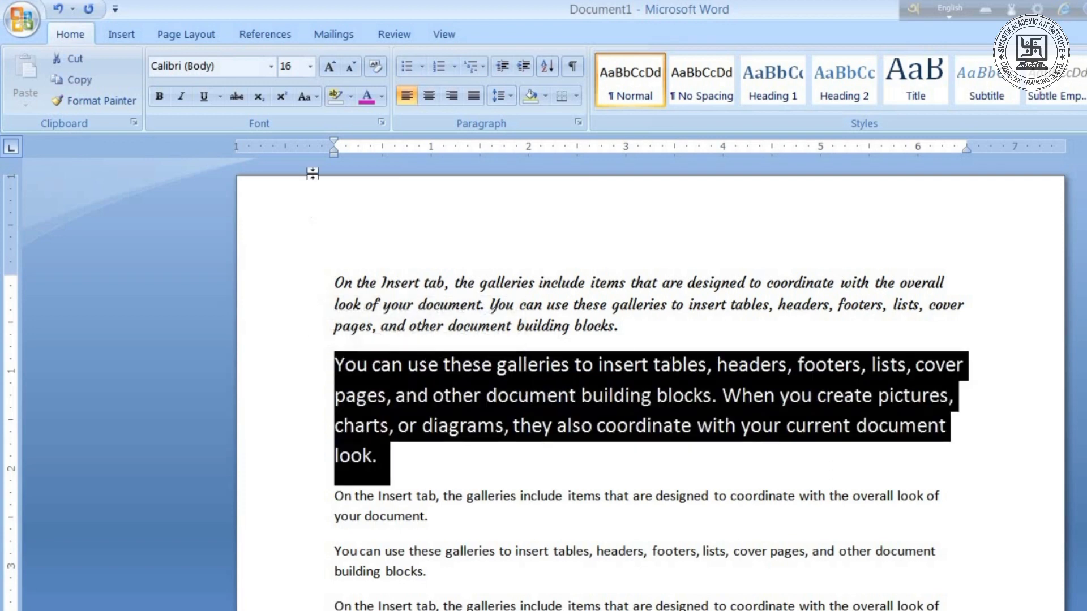
{"action": "left_click", "coordinate": [295, 68]}
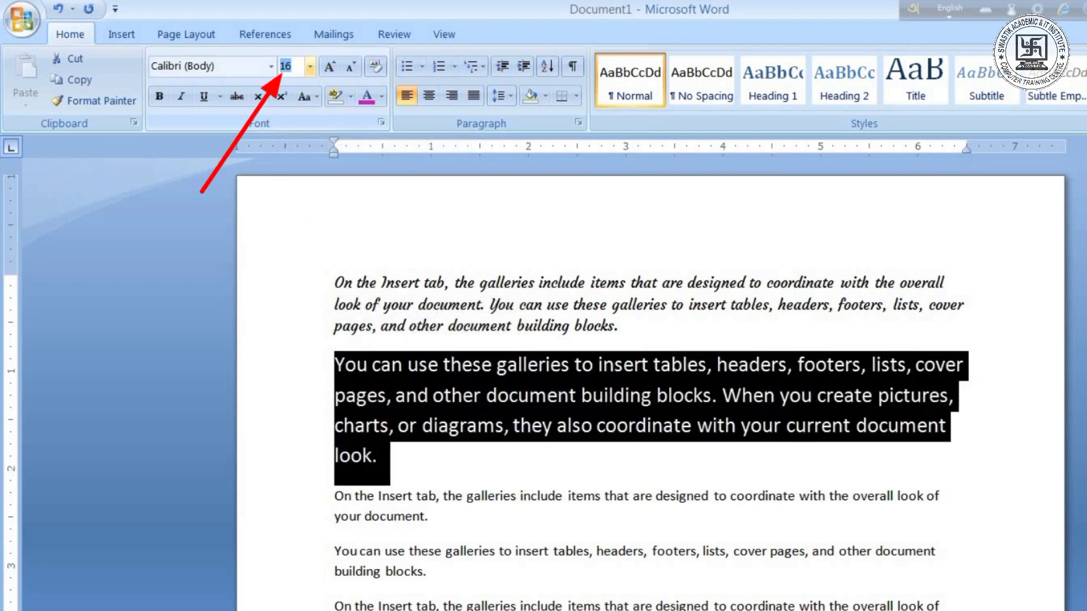
{"action": "type", "text": "100"}
{"action": "key", "text": "Return"}
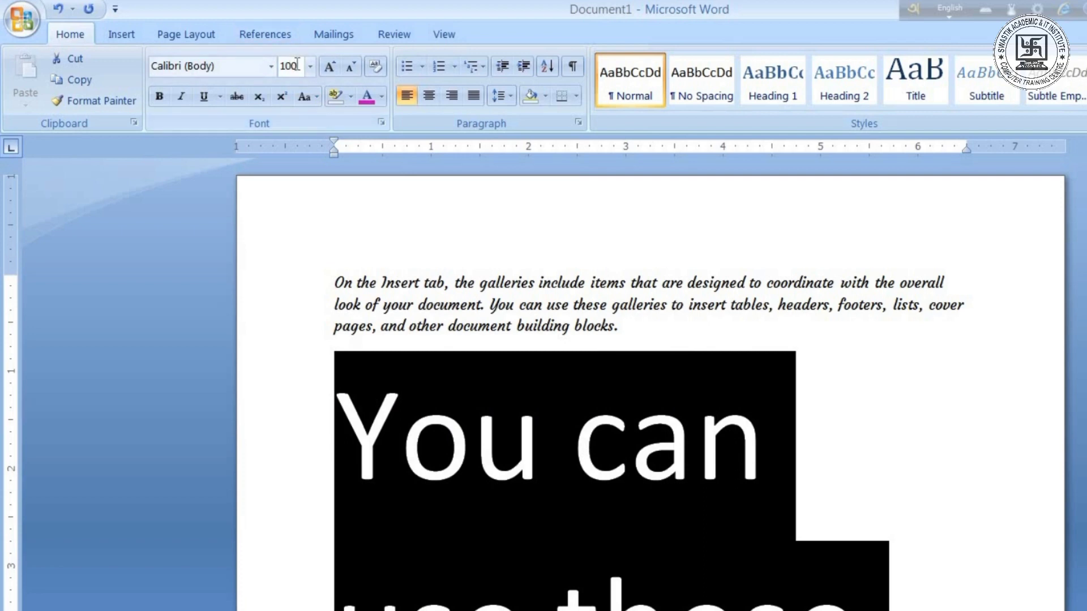
Step: Try to set the second paragraph's font size to 1700
{"action": "type", "text": "17"}
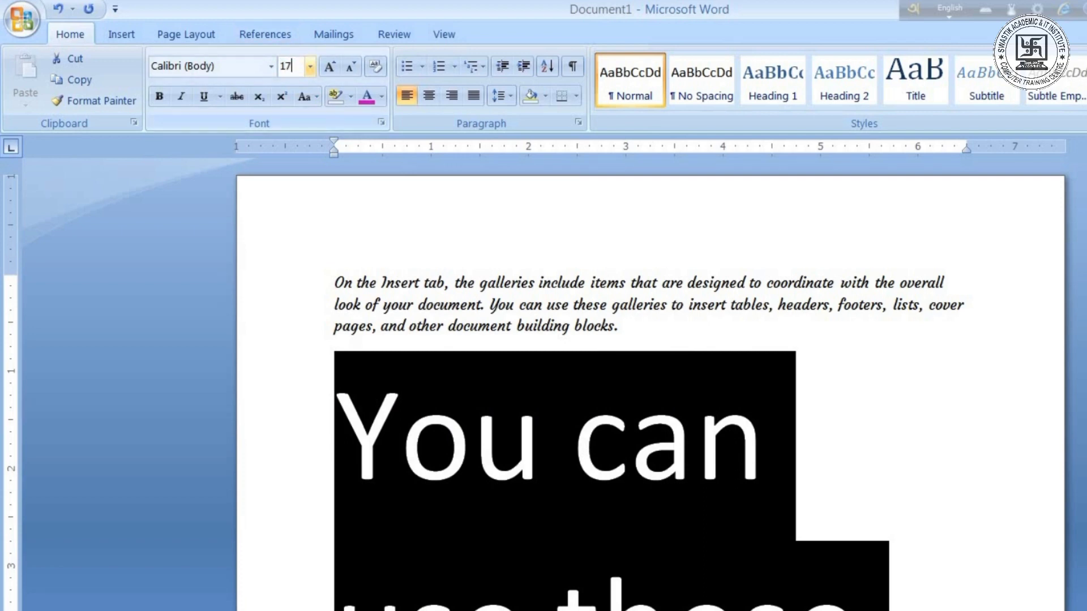
{"action": "key", "text": "Return"}
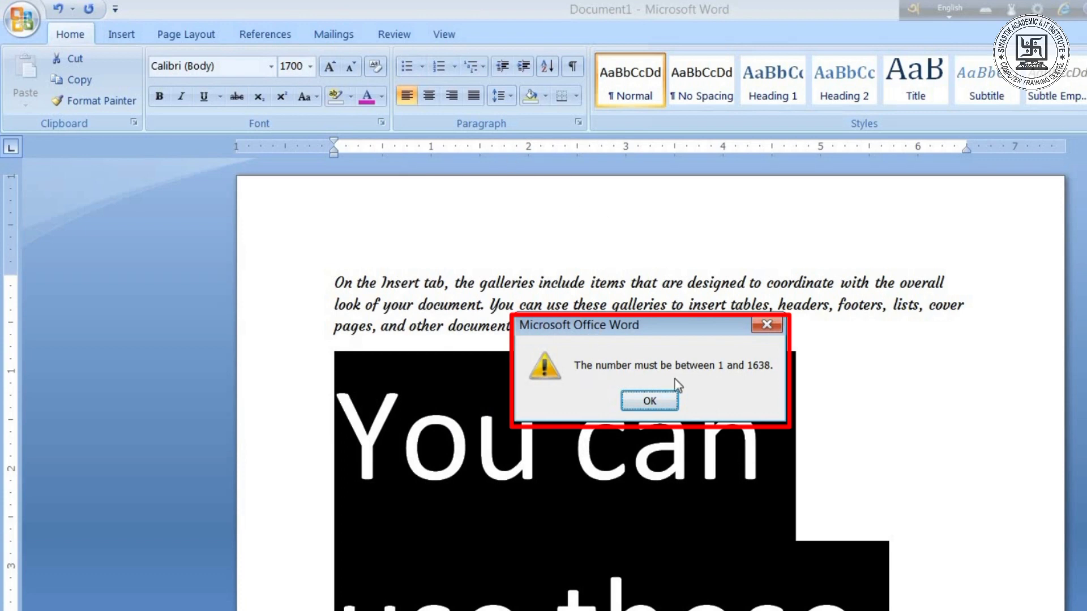
{"action": "left_click", "coordinate": [666, 403]}
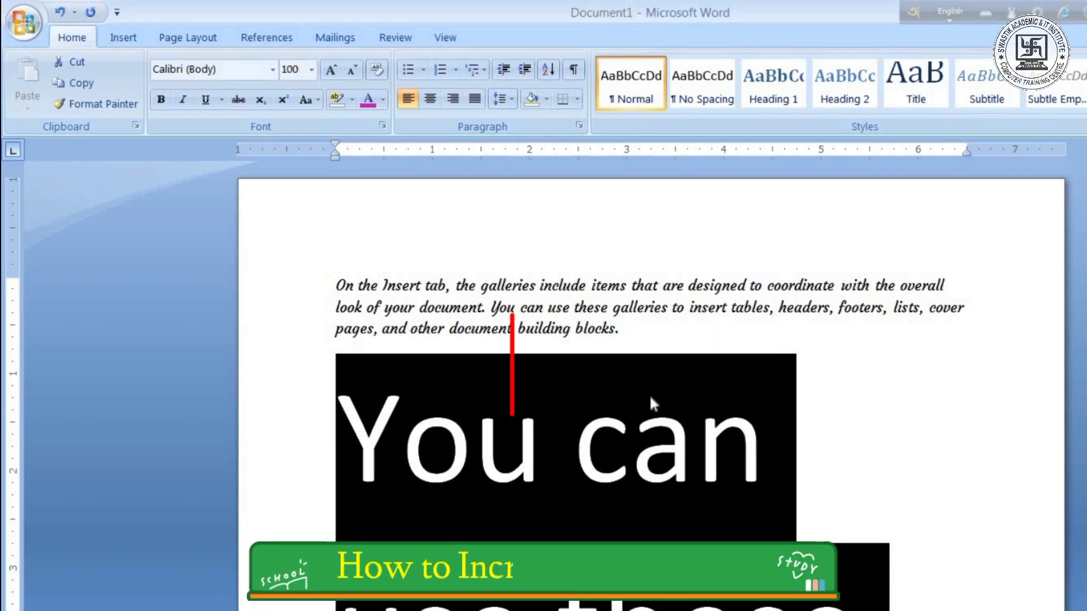
Step: Increase the second paragraph's font size to 170 with repeated Grow Font
{"action": "left_click", "coordinate": [331, 73]}
{"action": "left_click", "coordinate": [331, 72]}
{"action": "left_click", "coordinate": [331, 72]}
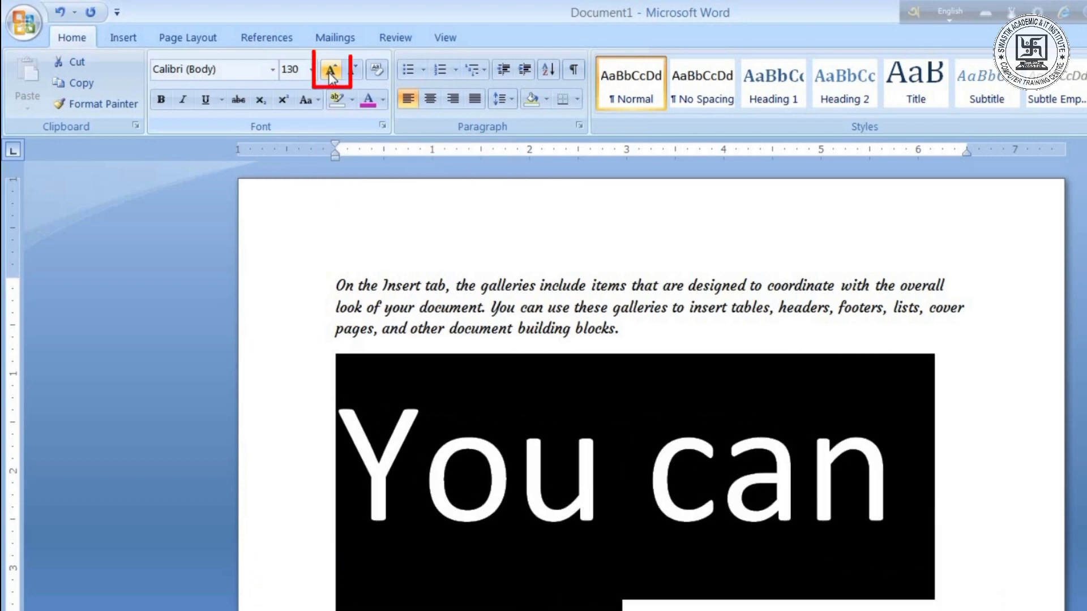
{"action": "left_click", "coordinate": [331, 72]}
{"action": "left_click", "coordinate": [331, 72]}
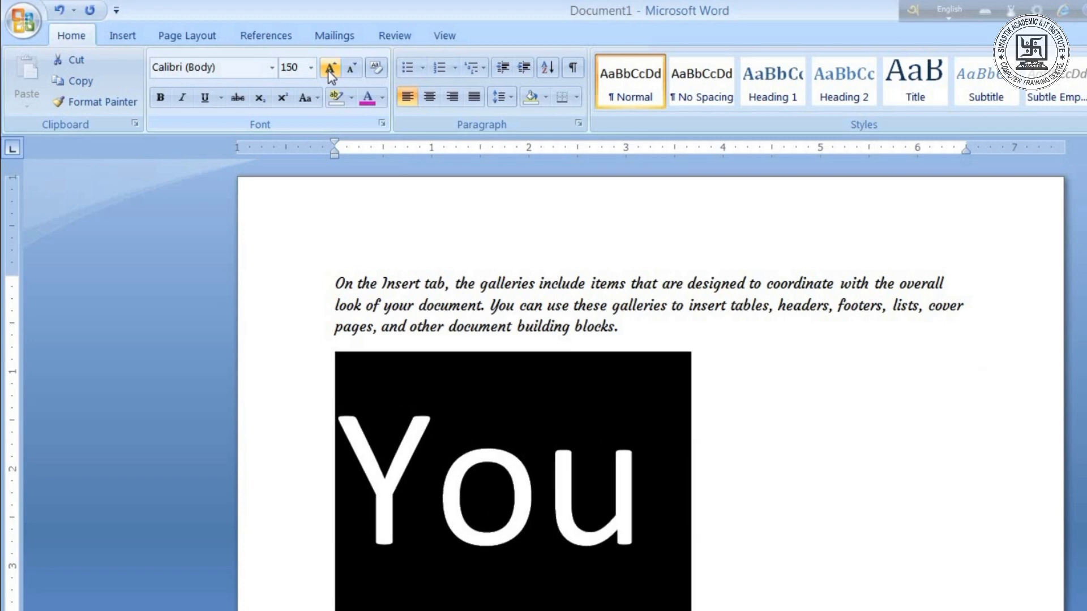
{"action": "left_click", "coordinate": [331, 72]}
{"action": "left_click", "coordinate": [331, 72]}
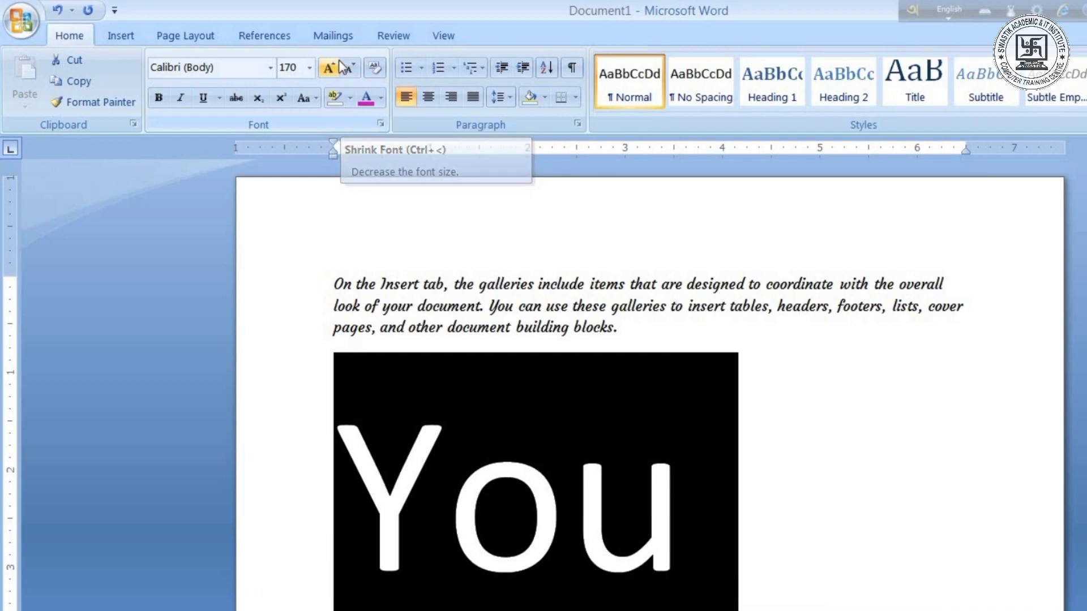
Step: Reduce the second paragraph's font size to 16 with repeated Shrink Font
{"action": "left_click", "coordinate": [355, 68]}
{"action": "left_click", "coordinate": [355, 68]}
{"action": "left_click", "coordinate": [355, 68]}
{"action": "left_click", "coordinate": [355, 68]}
{"action": "left_click", "coordinate": [355, 68]}
{"action": "left_click", "coordinate": [355, 68]}
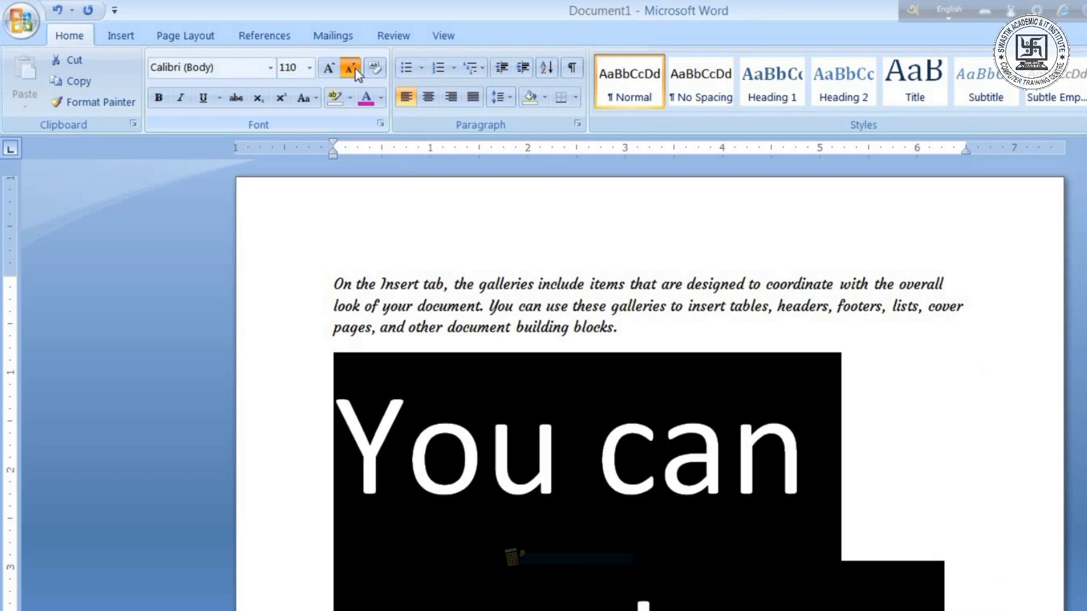
{"action": "left_click", "coordinate": [355, 68]}
{"action": "left_click", "coordinate": [355, 68]}
{"action": "left_click", "coordinate": [354, 68]}
{"action": "left_click", "coordinate": [355, 68]}
{"action": "left_click", "coordinate": [355, 68]}
{"action": "left_click", "coordinate": [355, 68]}
{"action": "left_click", "coordinate": [355, 68]}
{"action": "left_click", "coordinate": [354, 68]}
{"action": "left_click", "coordinate": [354, 68]}
{"action": "left_click", "coordinate": [355, 68]}
{"action": "left_click", "coordinate": [355, 68]}
{"action": "left_click", "coordinate": [355, 68]}
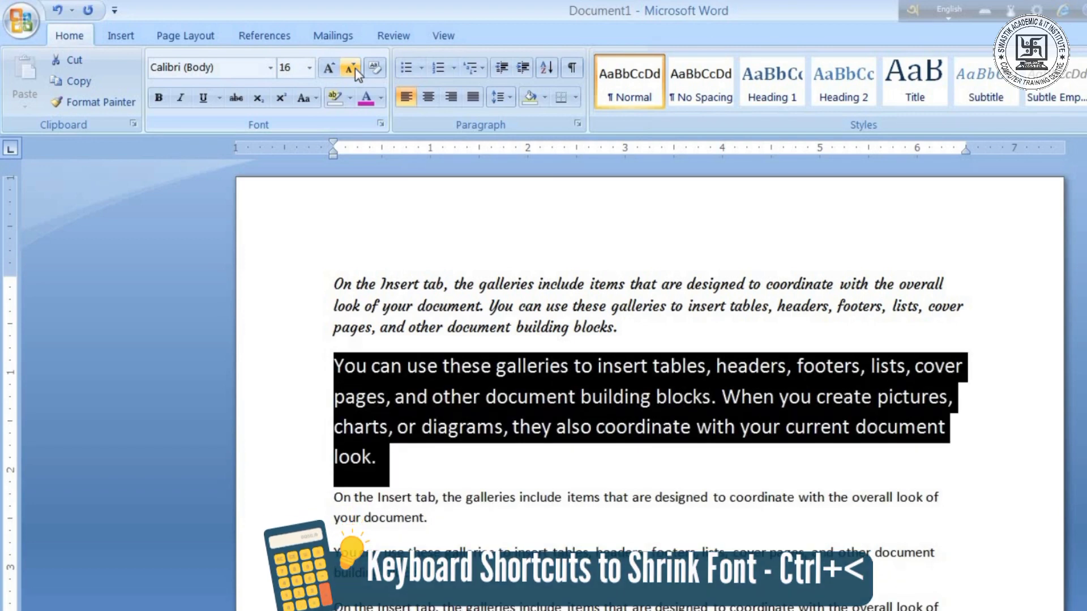
Step: Toggle bold on and off for the second paragraph, and do the same with italic
{"action": "left_click", "coordinate": [158, 105]}
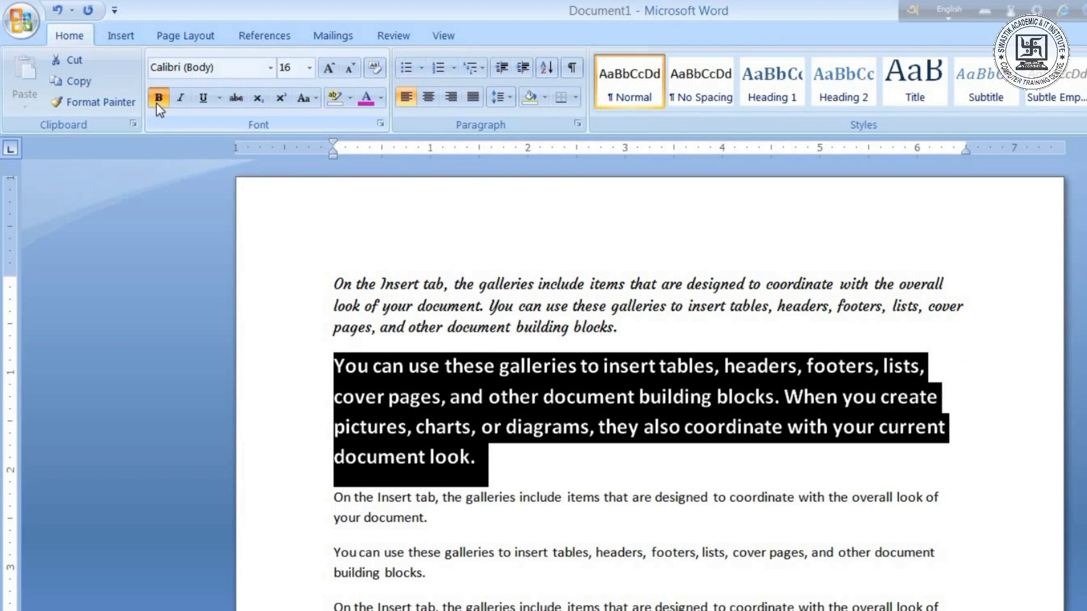
{"action": "key", "text": "ctrl+b"}
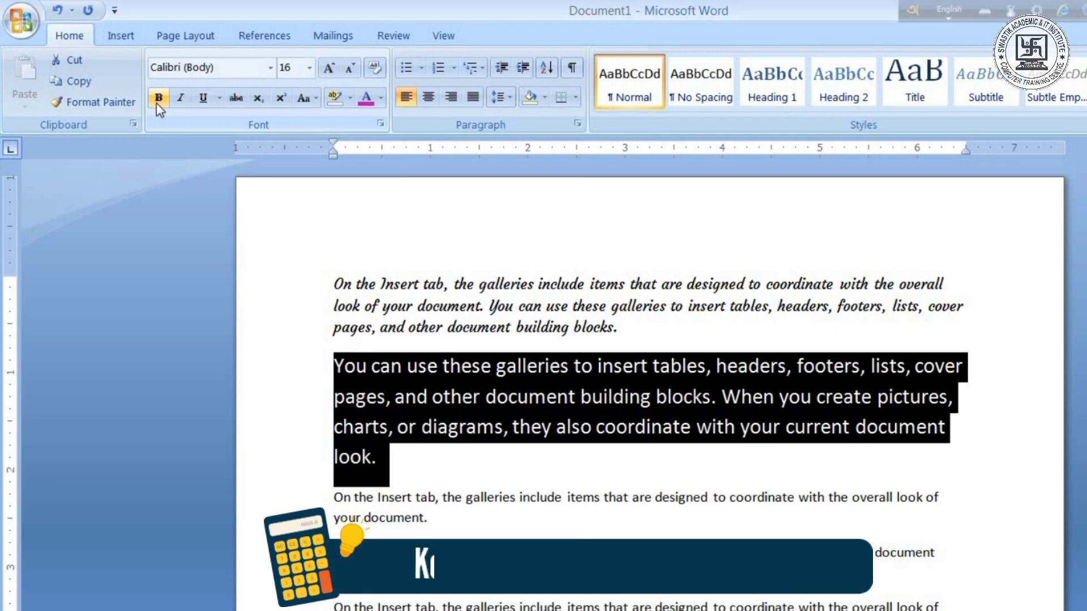
{"action": "key", "text": "ctrl+b"}
{"action": "key", "text": "ctrl+b"}
{"action": "key", "text": "ctrl+b"}
{"action": "key", "text": "ctrl+b"}
{"action": "key", "text": "ctrl+b"}
{"action": "key", "text": "ctrl+b"}
{"action": "key", "text": "ctrl+b"}
{"action": "key", "text": "ctrl+b"}
{"action": "key", "text": "ctrl+b"}
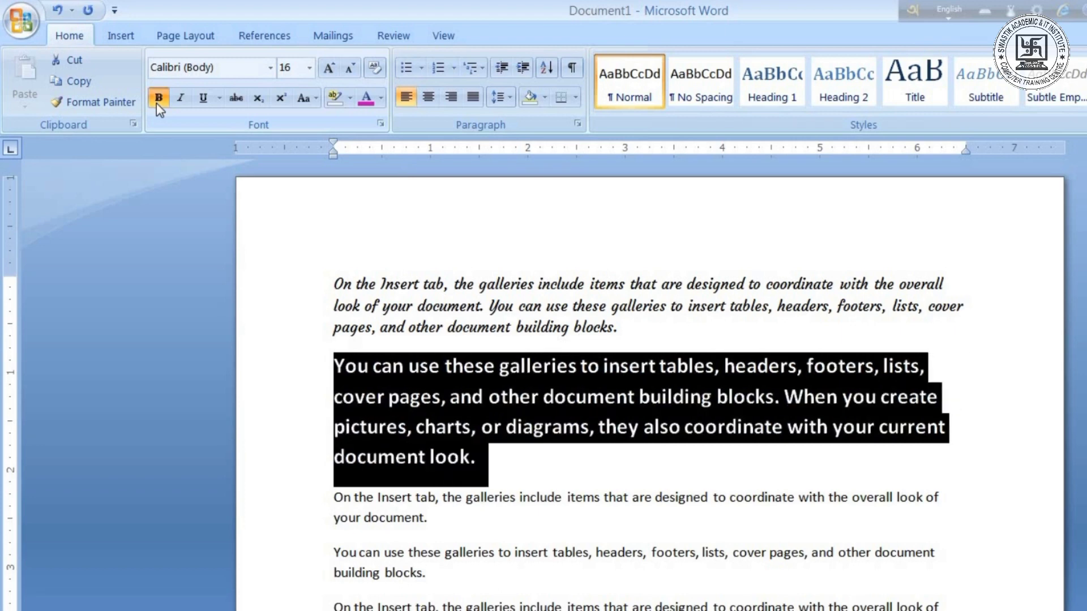
{"action": "key", "text": "ctrl+b"}
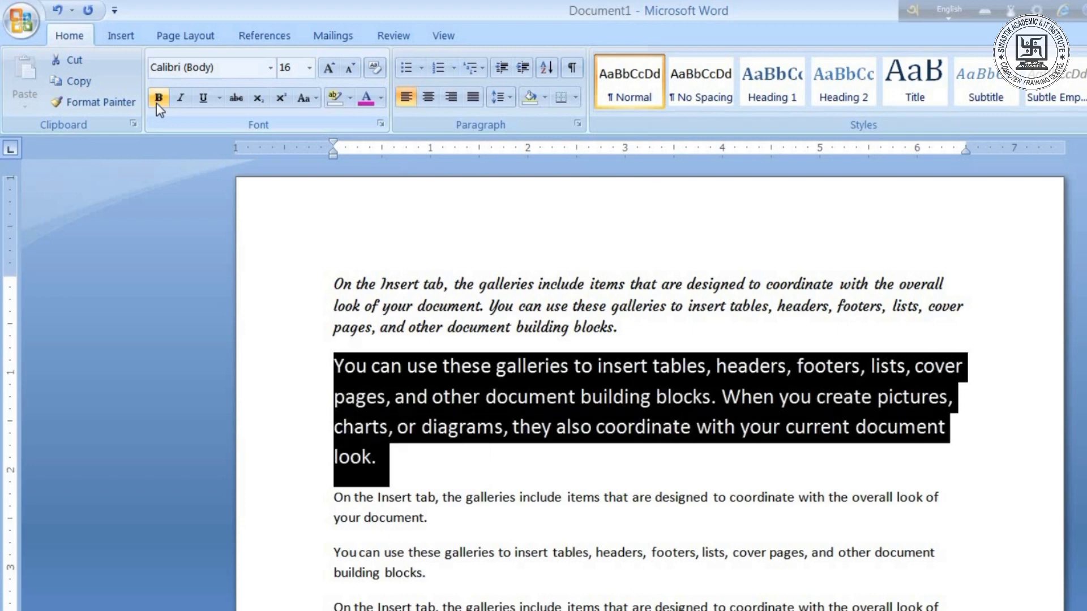
{"action": "left_click", "coordinate": [185, 97]}
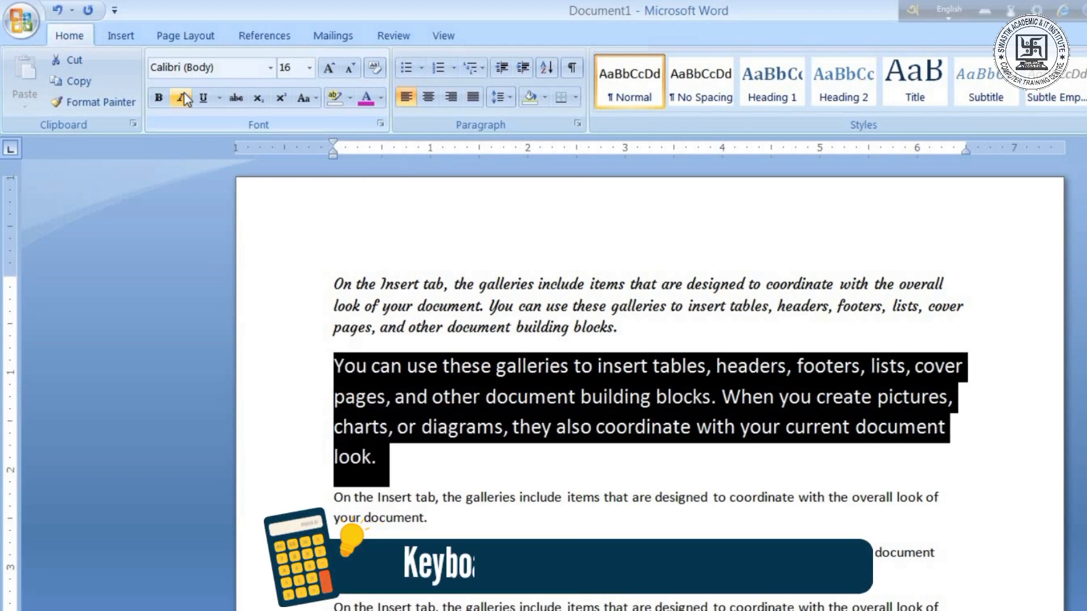
{"action": "key", "text": "ctrl+i"}
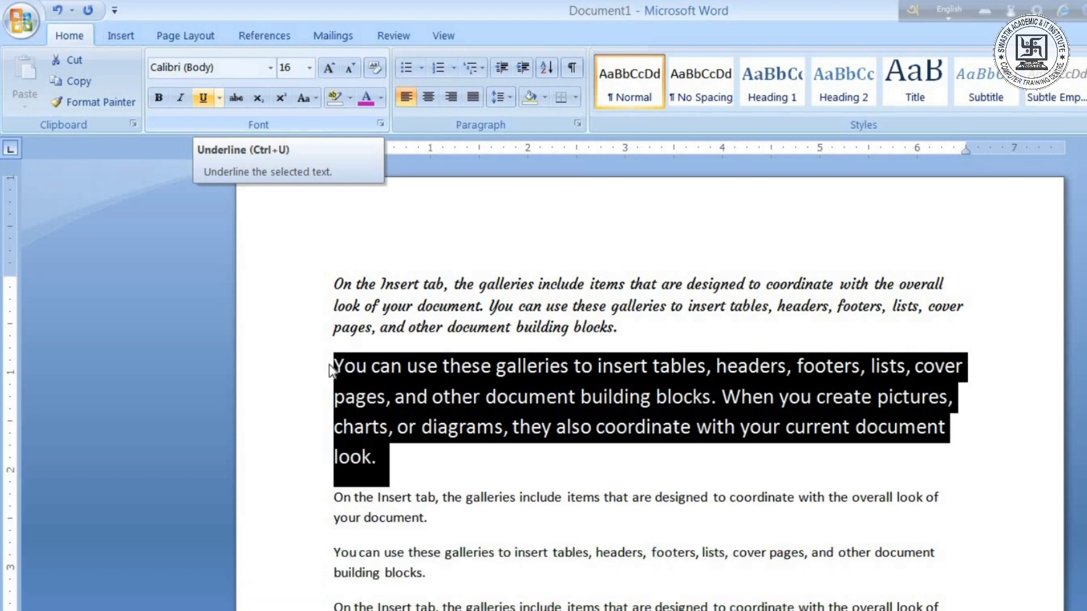
Step: Apply a thick single underline to the second paragraph and deselect it
{"action": "left_click", "coordinate": [219, 99]}
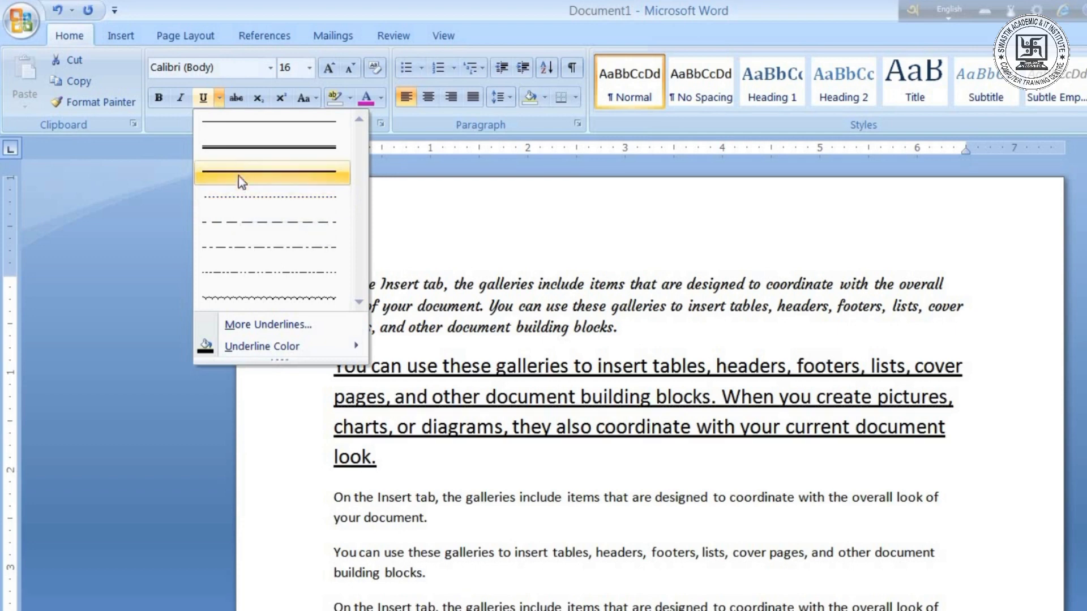
{"action": "left_click", "coordinate": [241, 176]}
{"action": "left_click", "coordinate": [412, 464]}
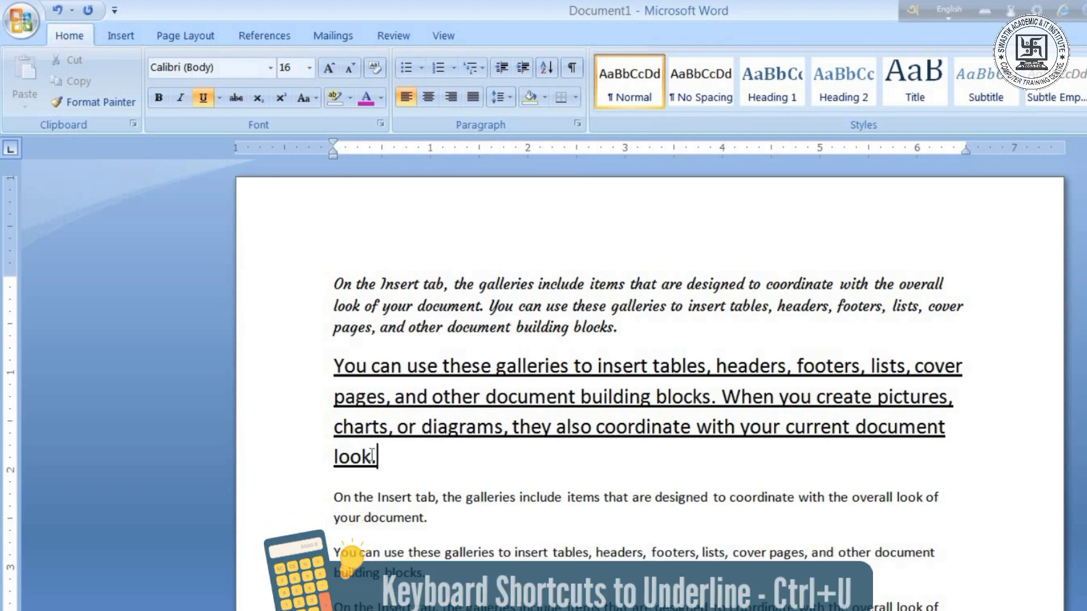
Step: Change the underline color of the second paragraph to the standard light blue
{"action": "left_click_drag", "start_coordinate": [381, 460], "coordinate": [323, 376]}
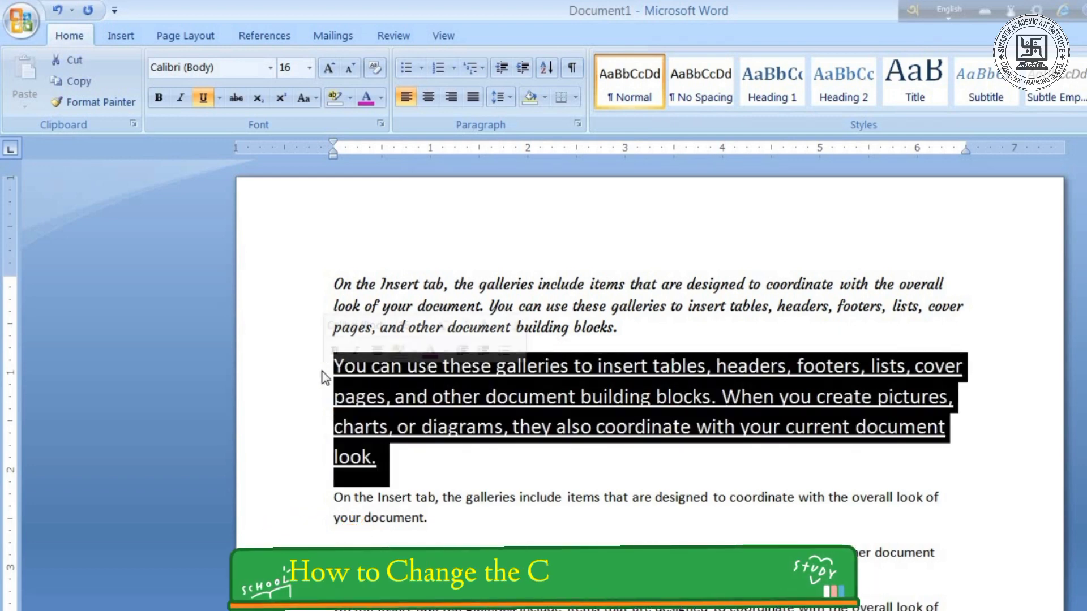
{"action": "left_click", "coordinate": [218, 97]}
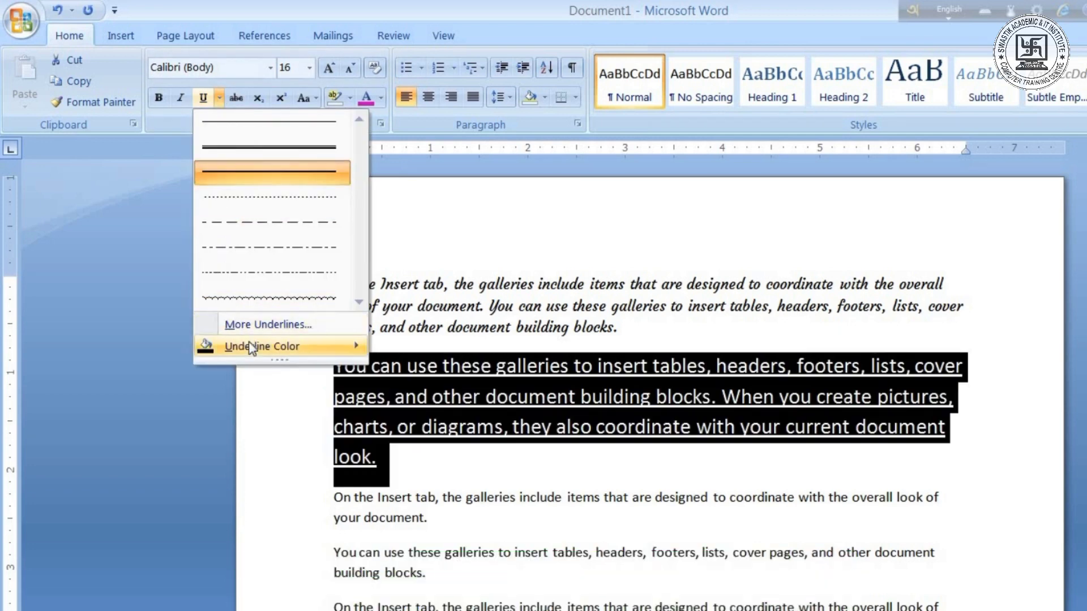
{"action": "mouse_move", "coordinate": [252, 347]}
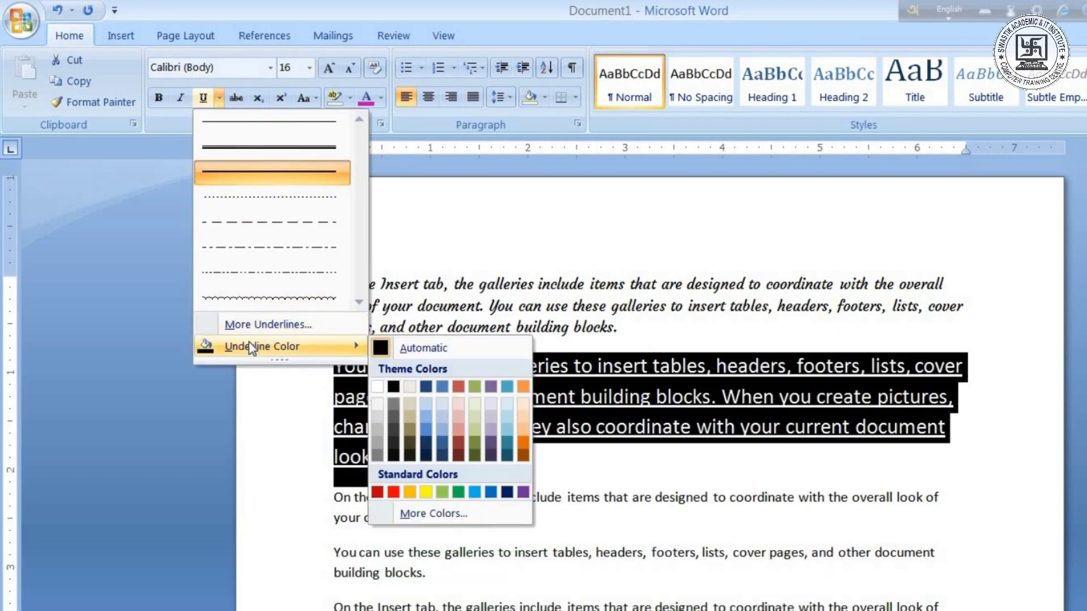
{"action": "left_click", "coordinate": [474, 492]}
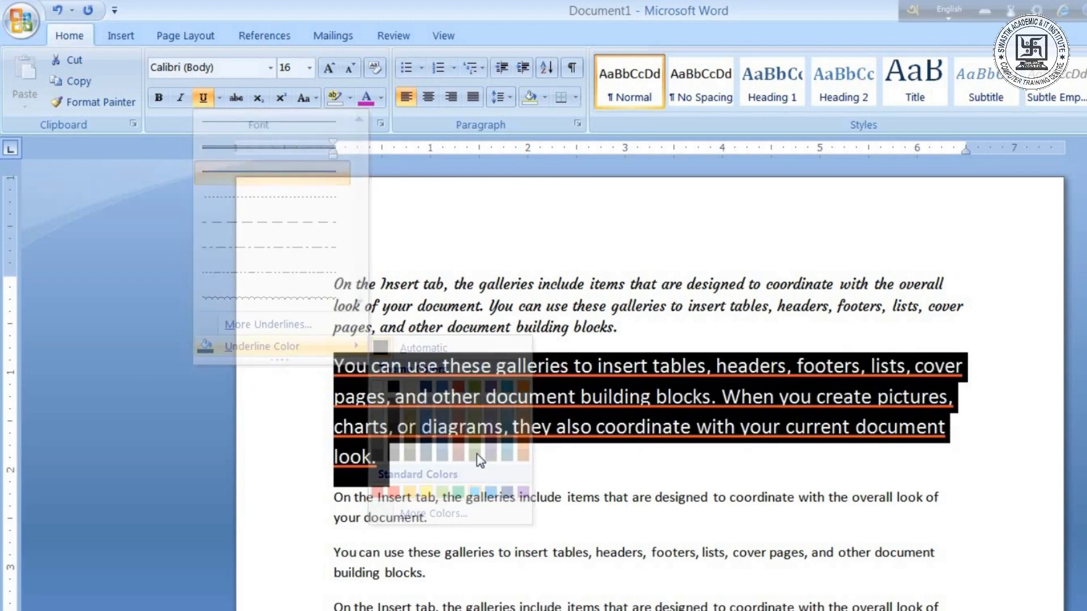
{"action": "left_click", "coordinate": [422, 428]}
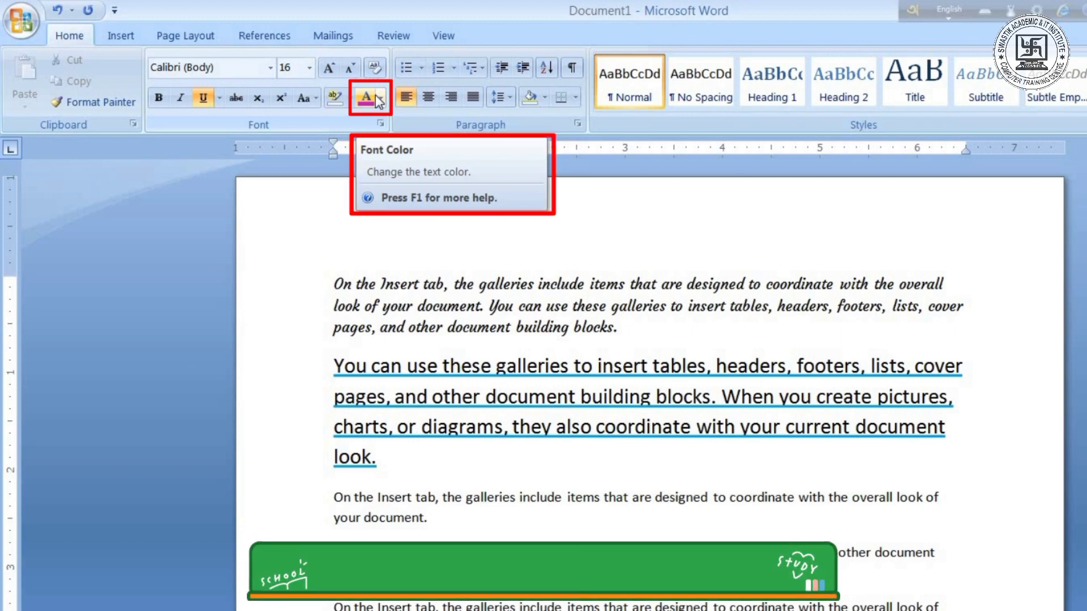
Step: Set the font color of the second paragraph to the standard purple
{"action": "left_click_drag", "start_coordinate": [385, 466], "coordinate": [315, 376]}
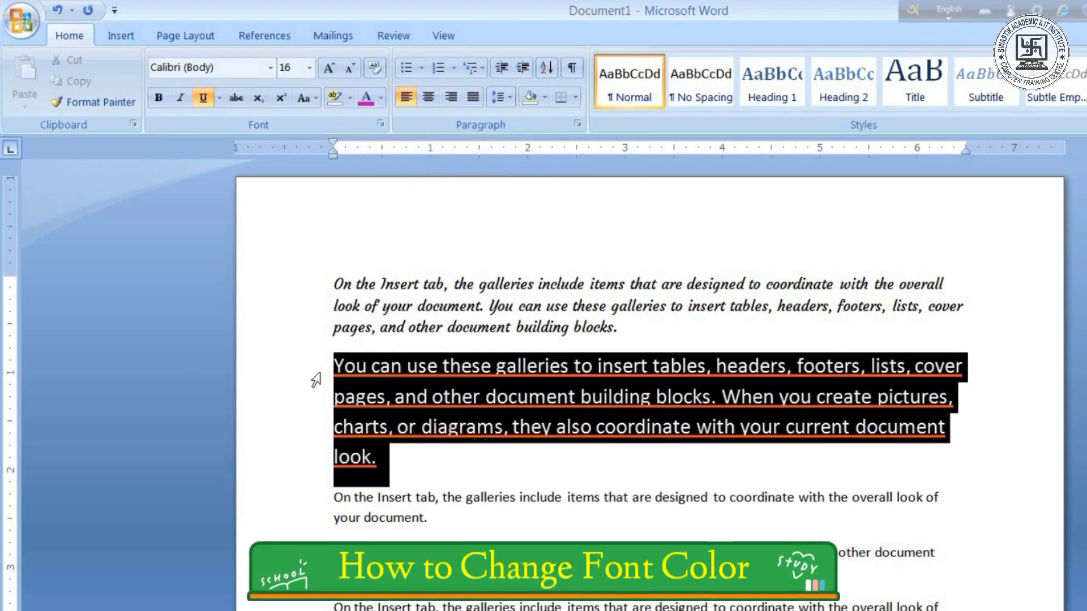
{"action": "left_click", "coordinate": [382, 100]}
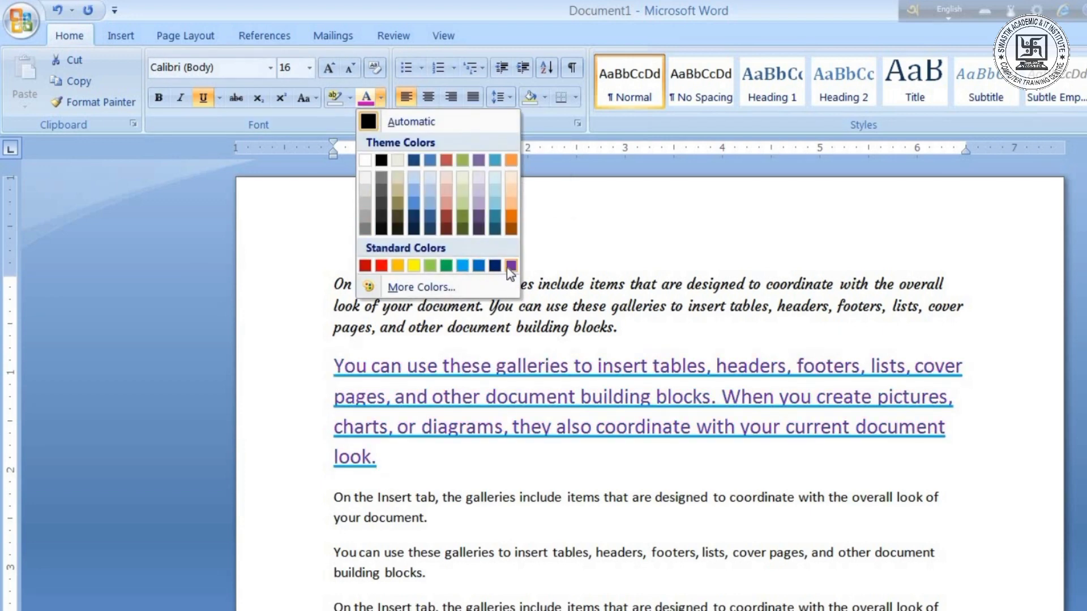
{"action": "left_click", "coordinate": [510, 267]}
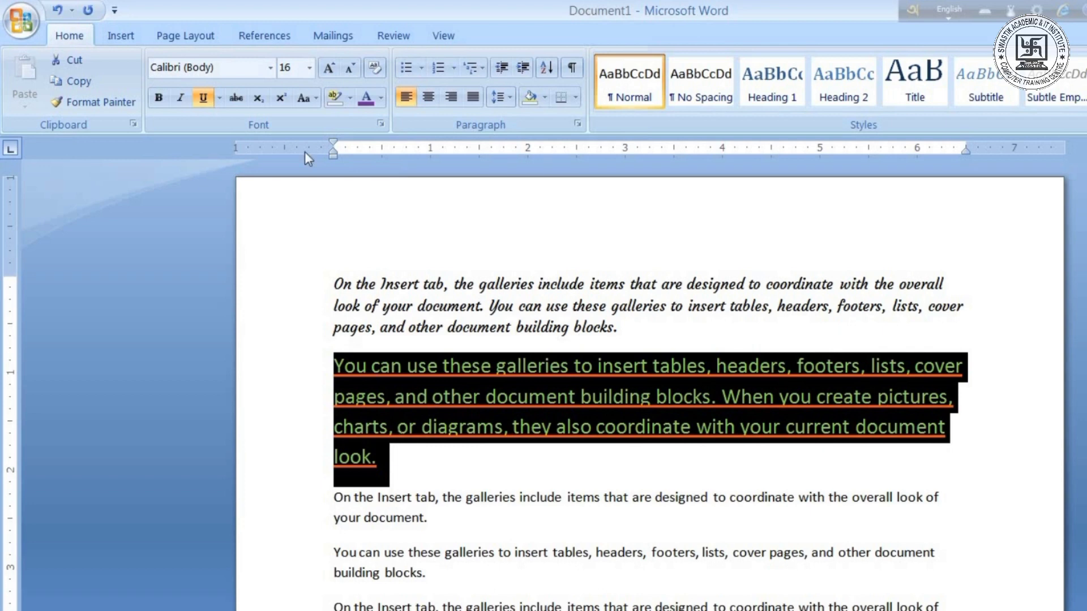
Step: Give the second paragraph a custom magenta font color with RGB 192, 16, 179
{"action": "left_click", "coordinate": [383, 99]}
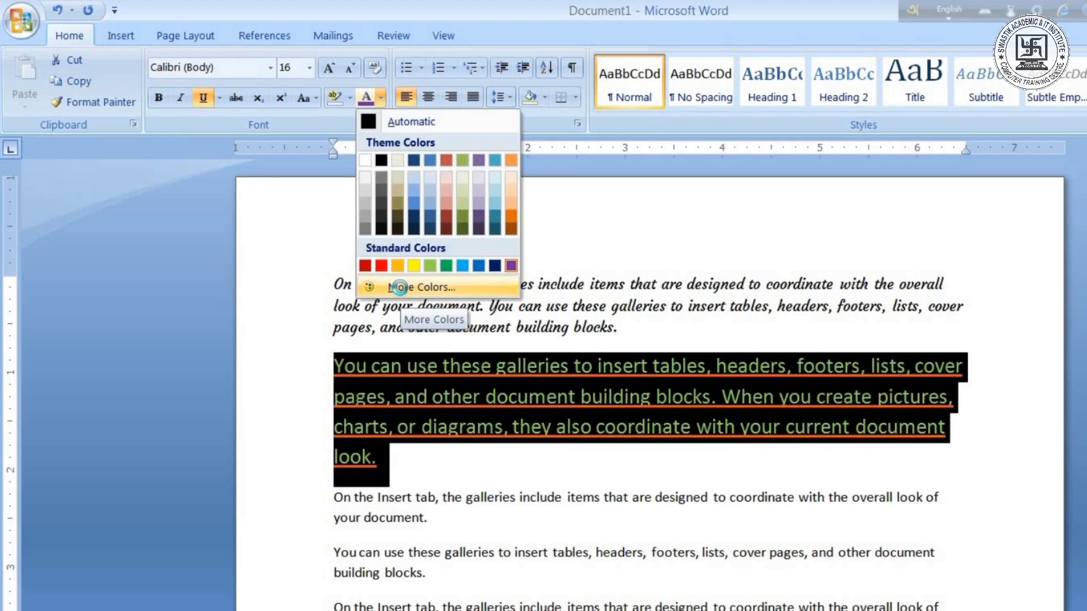
{"action": "left_click", "coordinate": [400, 287]}
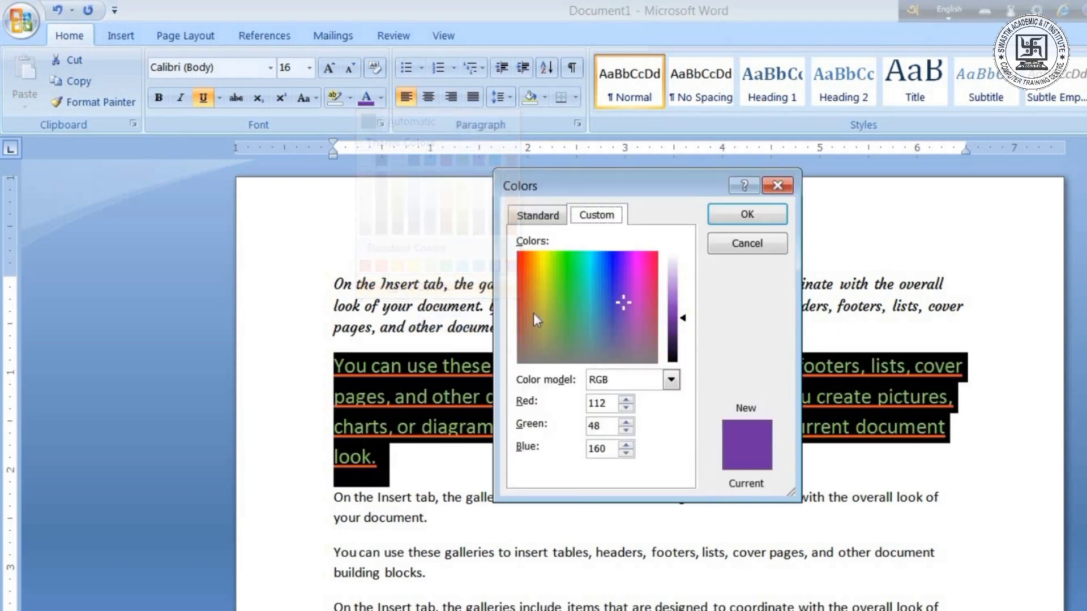
{"action": "left_click", "coordinate": [635, 268]}
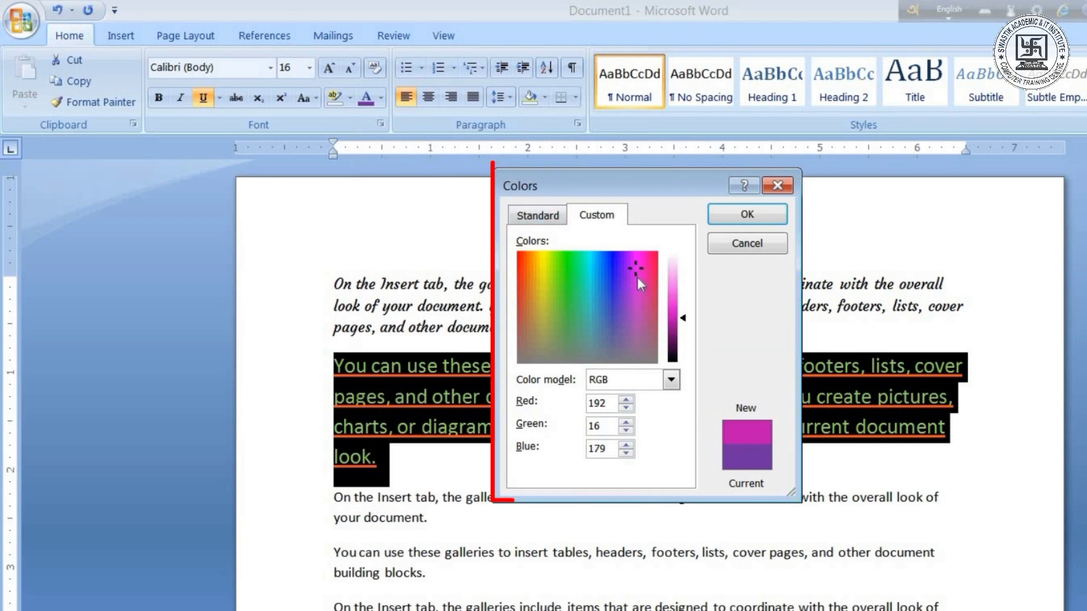
{"action": "left_click", "coordinate": [745, 218]}
{"action": "left_click", "coordinate": [410, 446]}
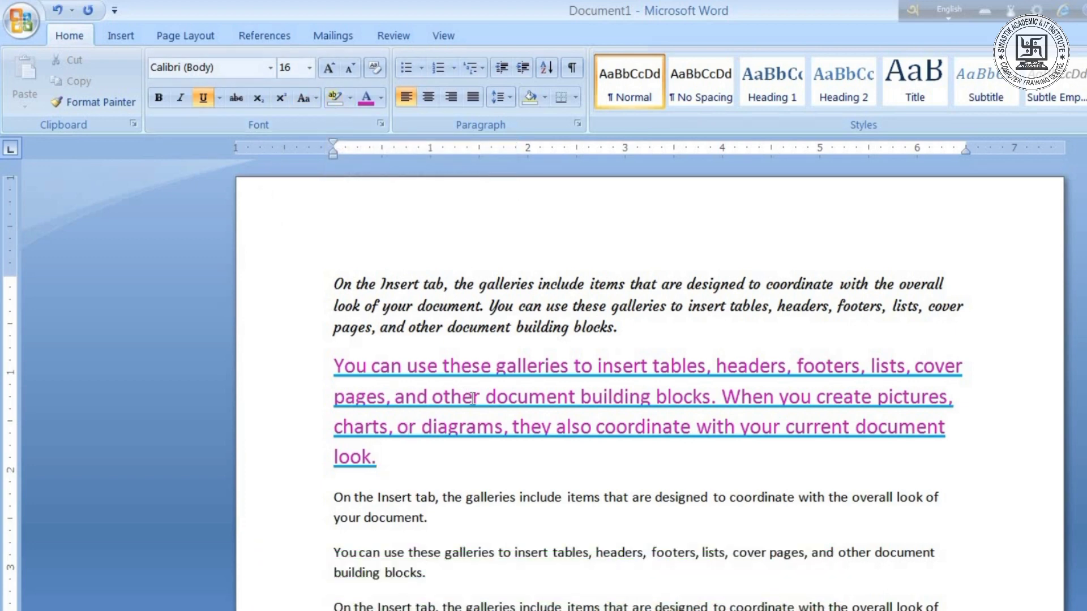
Step: Highlight the words "other document" in the second paragraph in turquoise
{"action": "left_click_drag", "start_coordinate": [482, 398], "coordinate": [579, 398]}
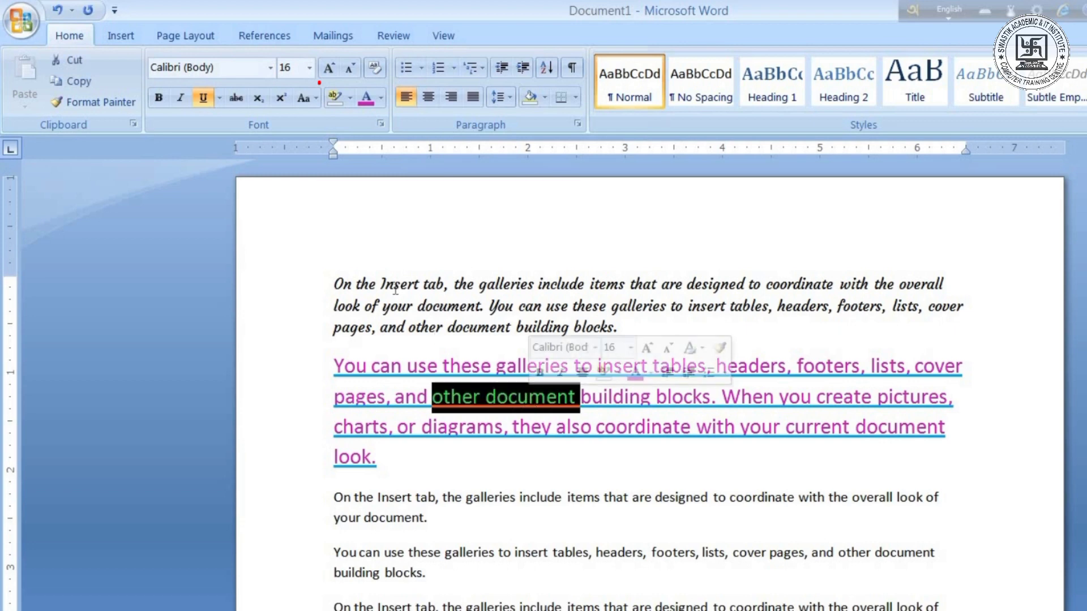
{"action": "left_click", "coordinate": [350, 102]}
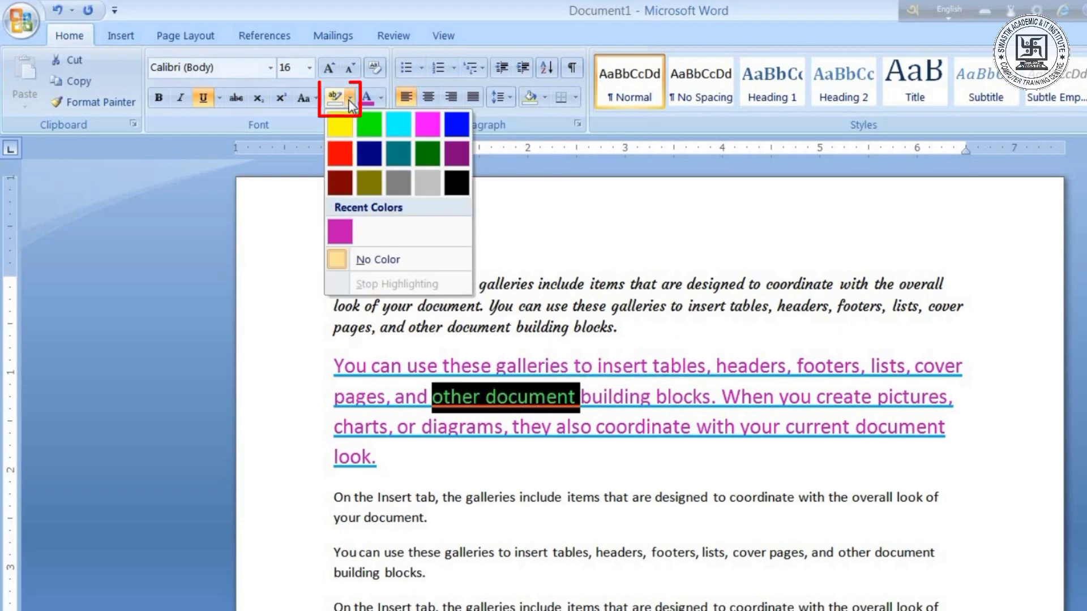
{"action": "left_click", "coordinate": [398, 124]}
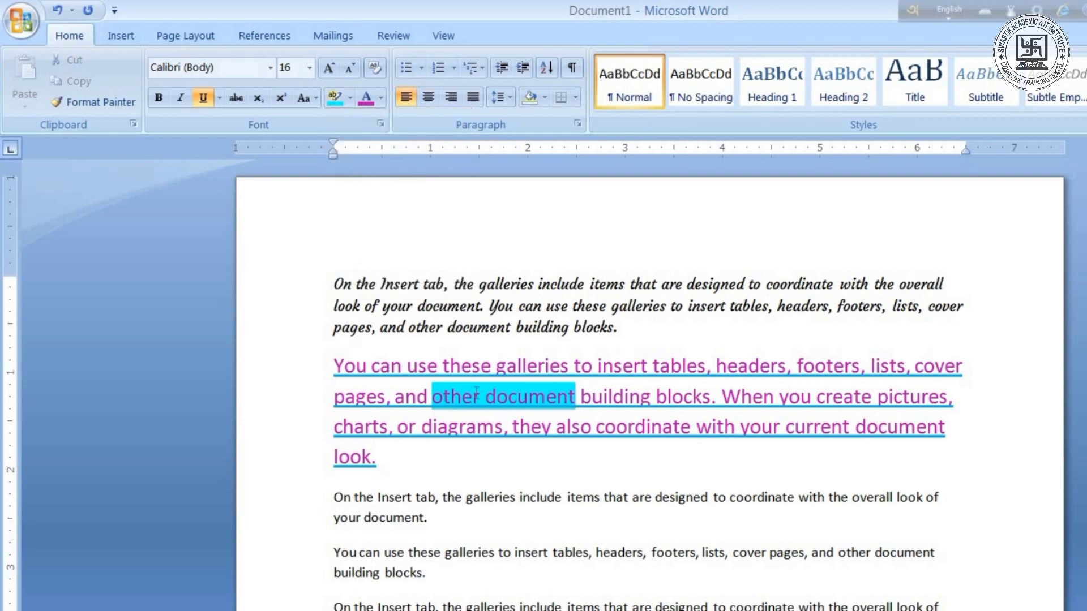
Step: Remove the turquoise highlighting from the words "other document" in the second paragraph
{"action": "left_click_drag", "start_coordinate": [576, 398], "coordinate": [432, 398]}
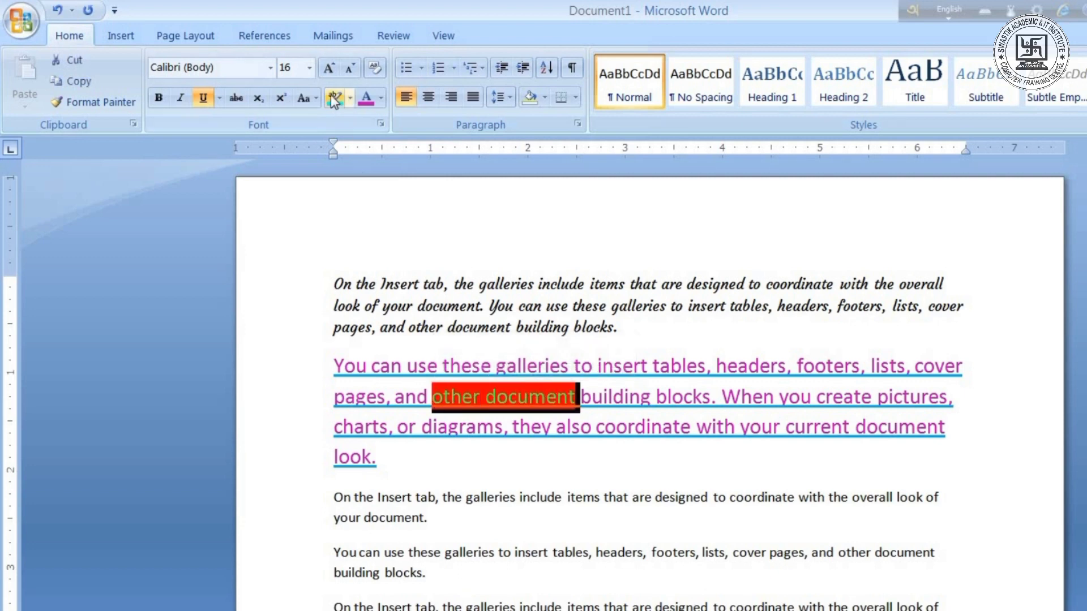
{"action": "left_click", "coordinate": [351, 98]}
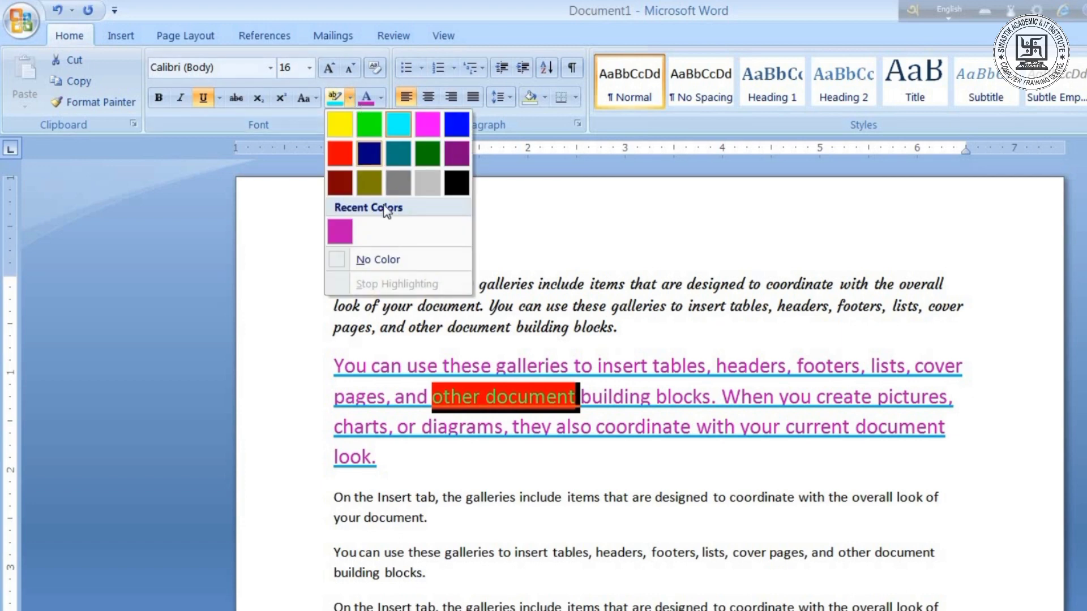
{"action": "left_click", "coordinate": [387, 259]}
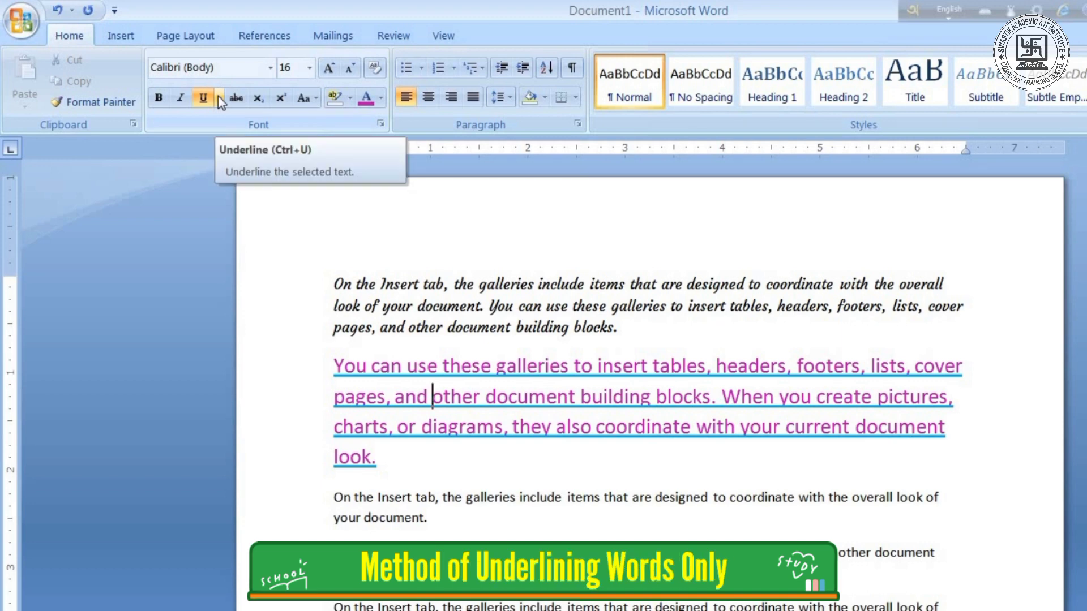
Step: Change the second paragraph's underline style to Words only, so the spaces between words are not underlined
{"action": "left_click", "coordinate": [388, 457]}
{"action": "double_click", "coordinate": [322, 369]}
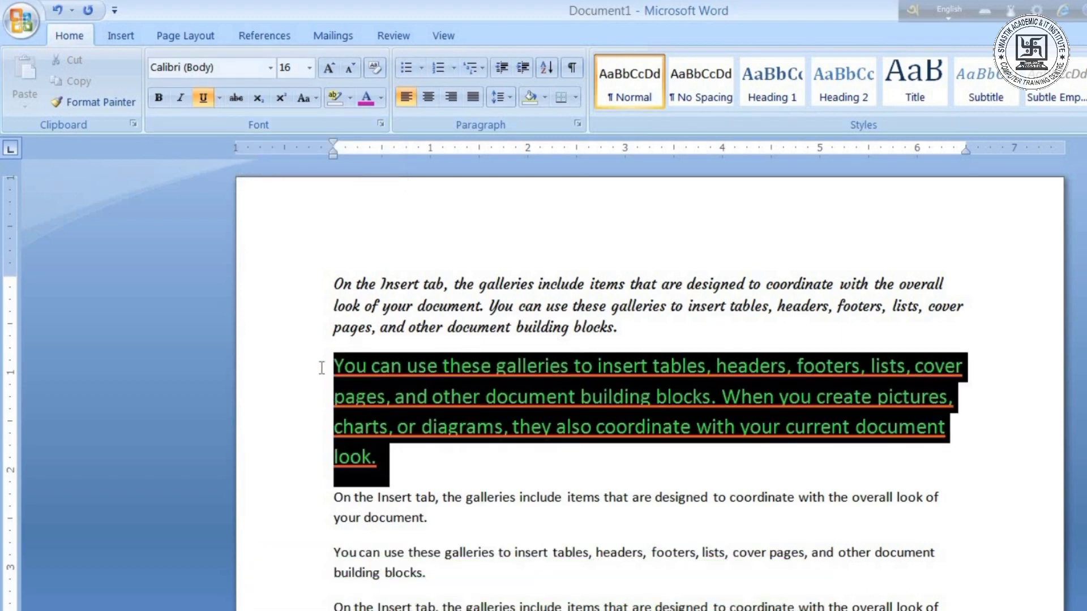
{"action": "left_click", "coordinate": [219, 99]}
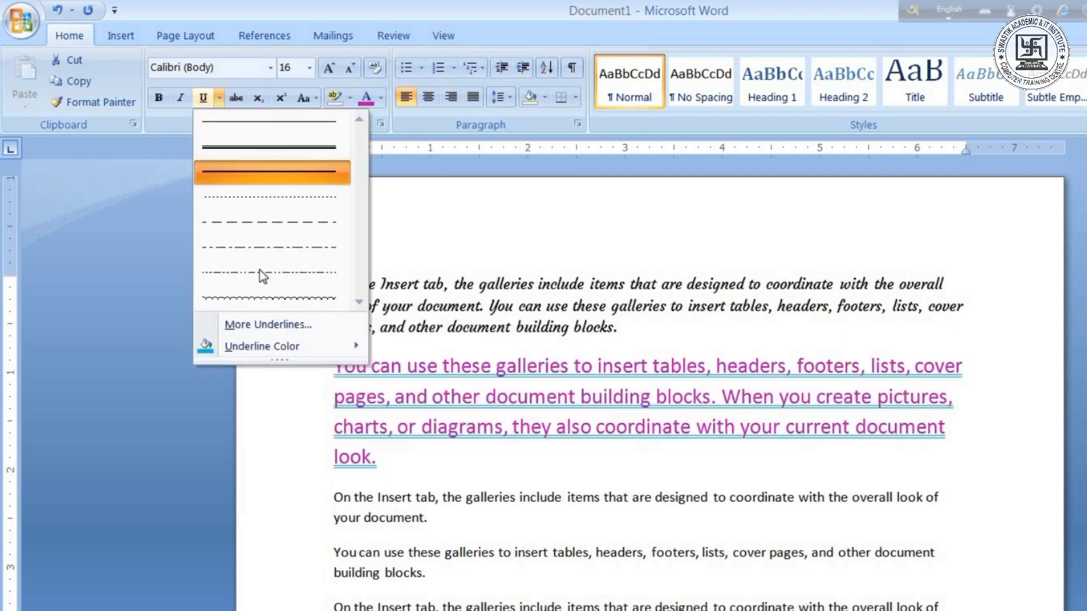
{"action": "left_click", "coordinate": [267, 325]}
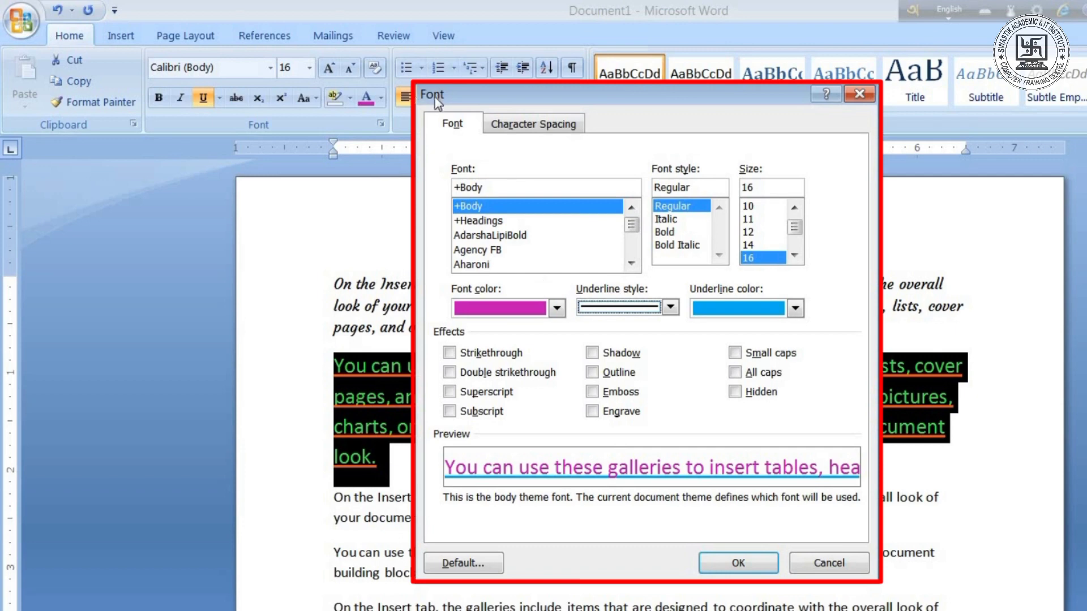
{"action": "left_click", "coordinate": [671, 308]}
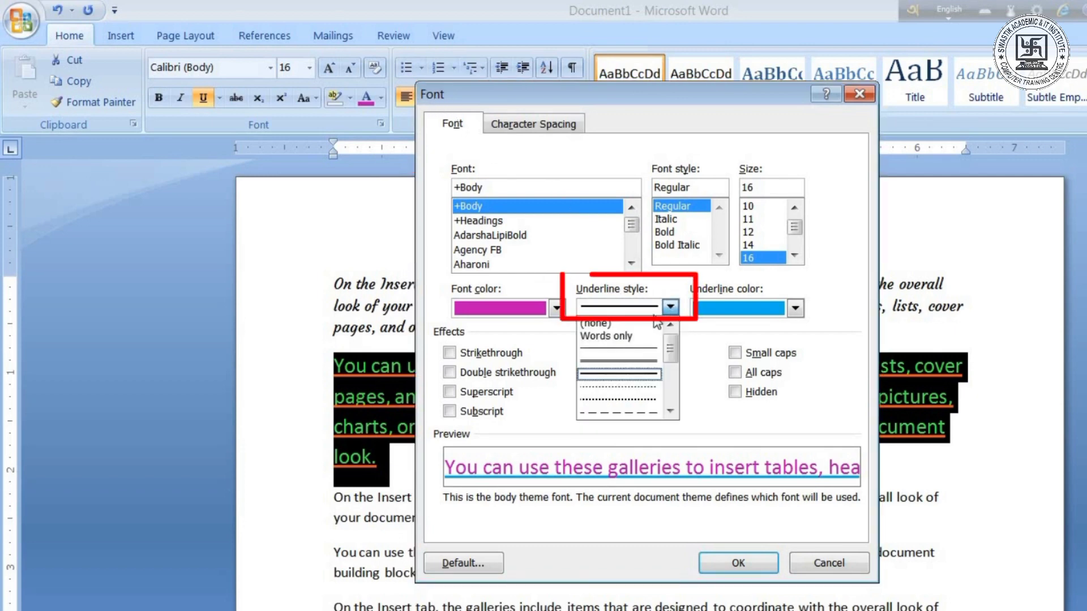
{"action": "left_click", "coordinate": [628, 336]}
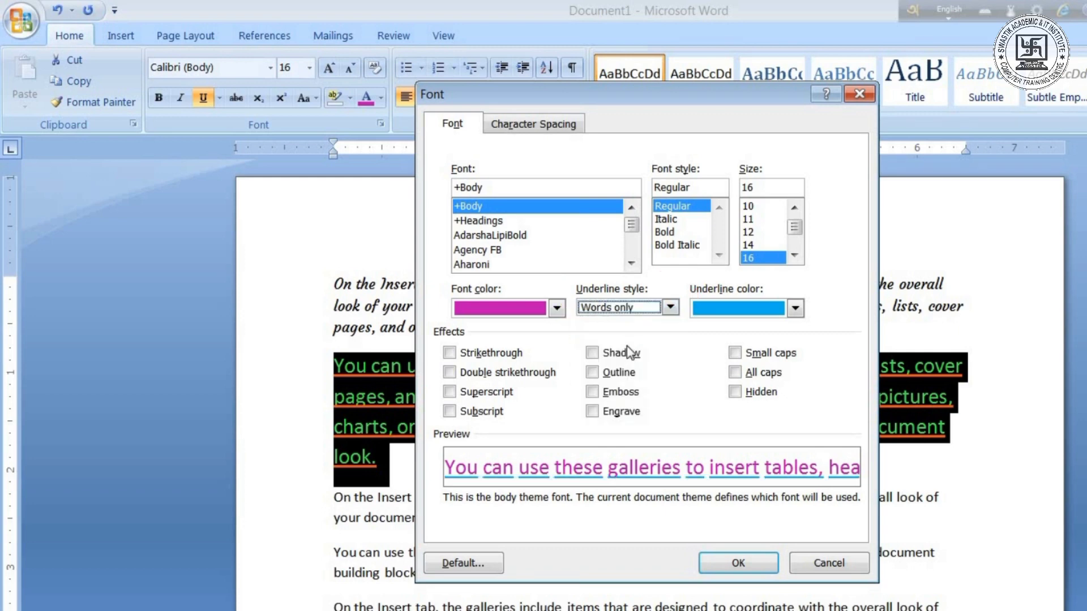
{"action": "left_click", "coordinate": [757, 571]}
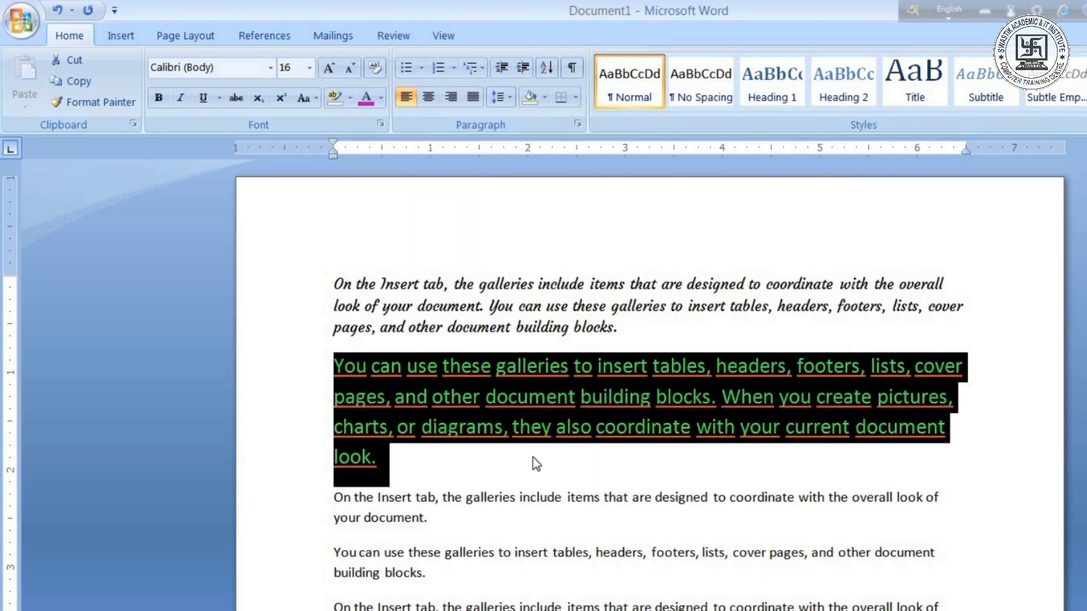
{"action": "left_click", "coordinate": [487, 456]}
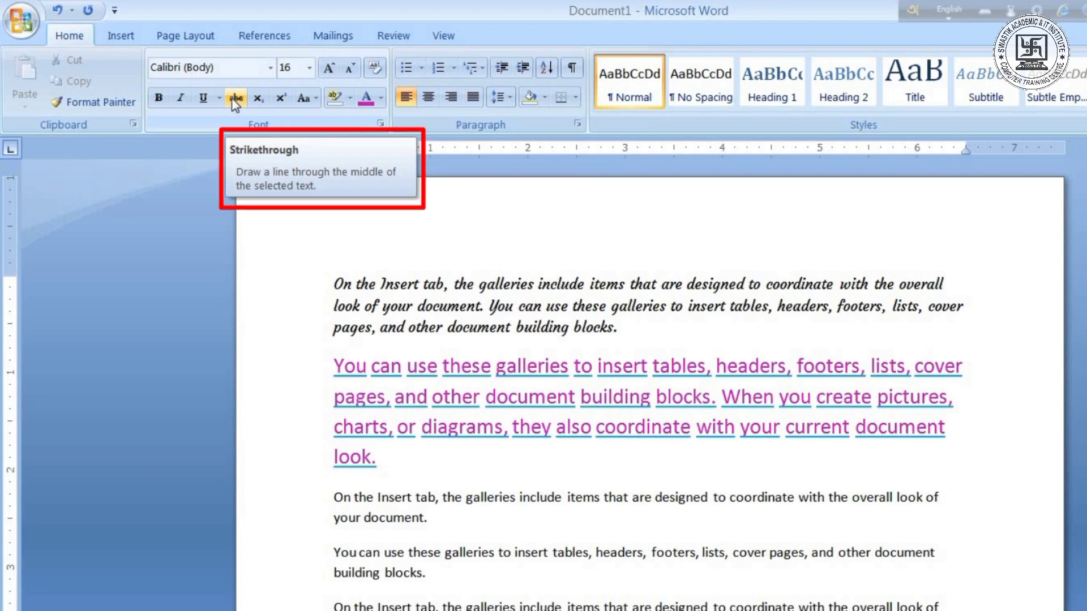
Step: Apply single strikethrough to the whole second paragraph and remove it again
{"action": "left_click_drag", "start_coordinate": [383, 459], "coordinate": [334, 365]}
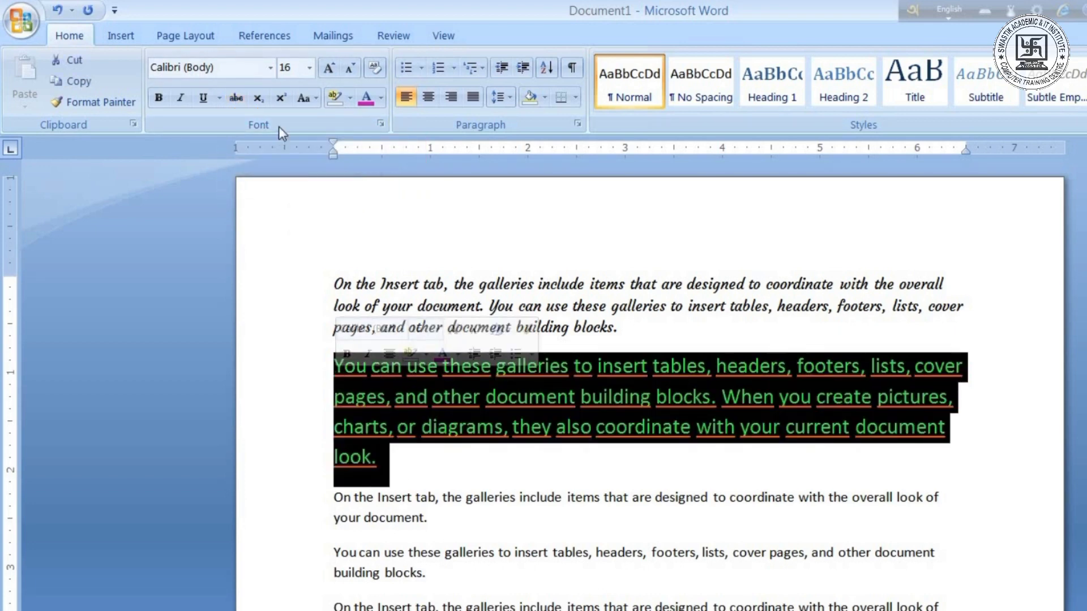
{"action": "left_click", "coordinate": [236, 98]}
{"action": "left_click", "coordinate": [424, 426]}
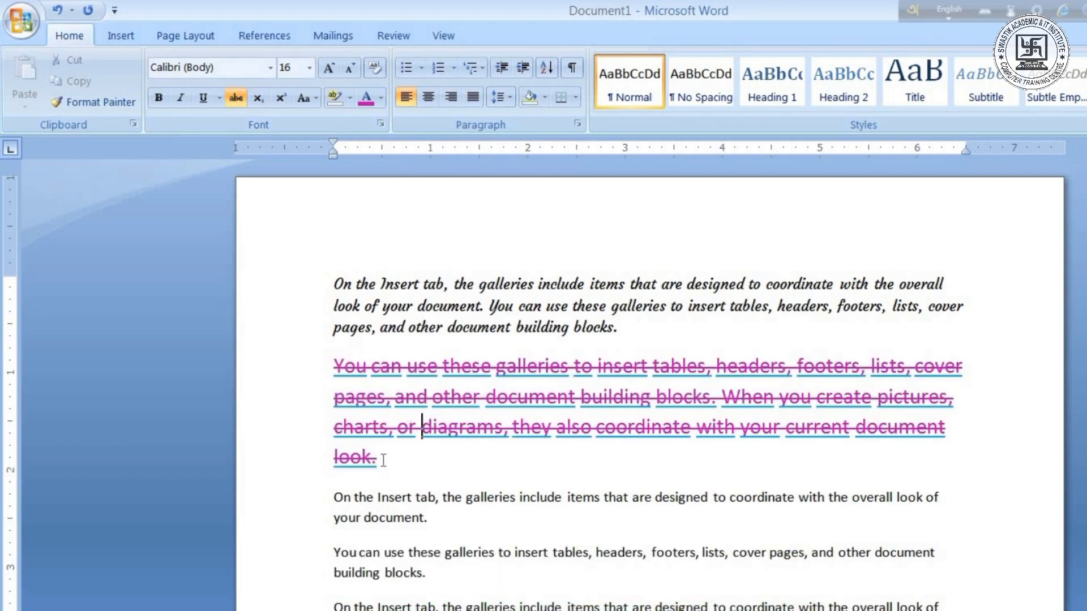
{"action": "left_click_drag", "start_coordinate": [380, 460], "coordinate": [334, 367]}
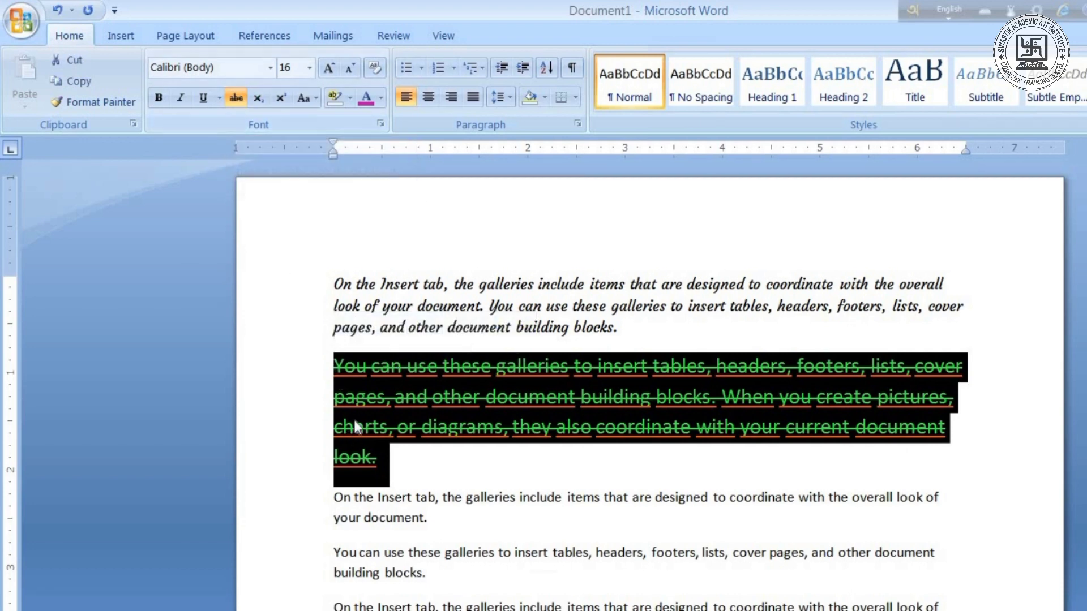
{"action": "left_click", "coordinate": [236, 98]}
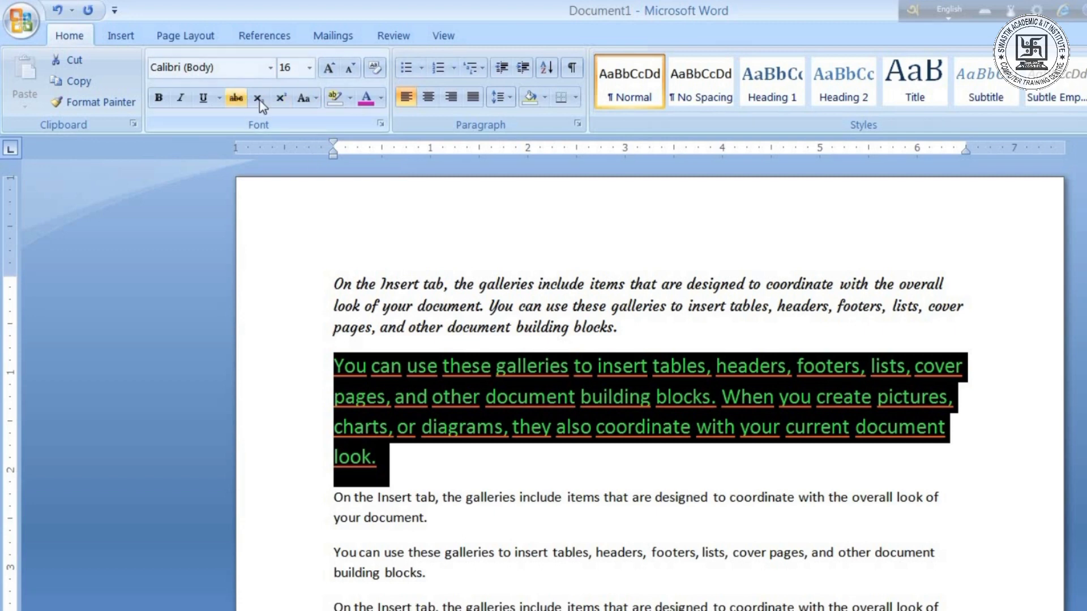
Step: Apply the Double strikethrough font effect to the second paragraph and clear it again
{"action": "left_click", "coordinate": [381, 127]}
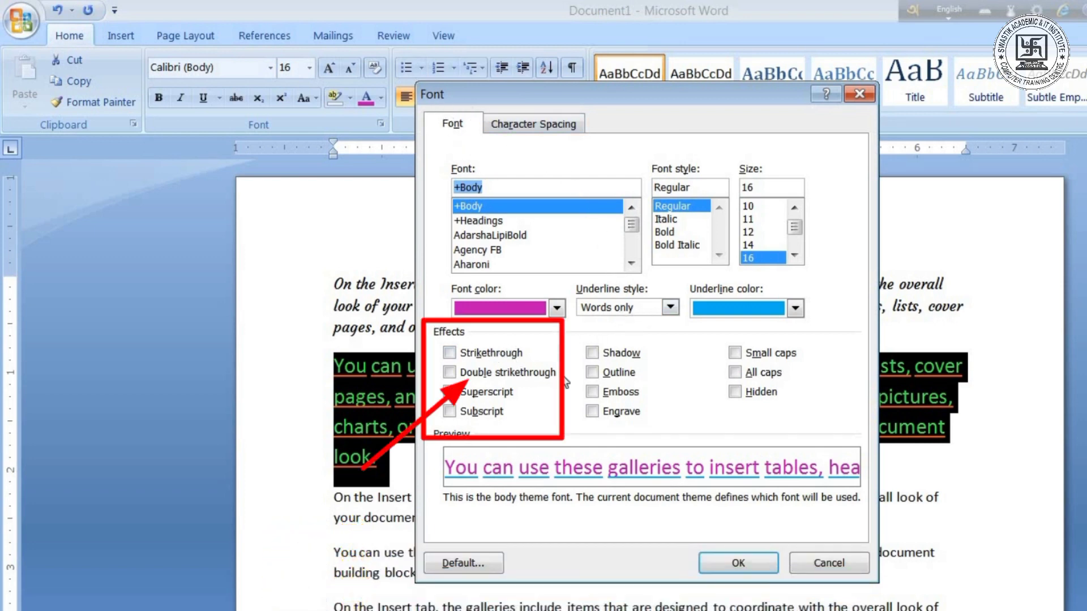
{"action": "left_click", "coordinate": [504, 377]}
{"action": "left_click", "coordinate": [739, 563]}
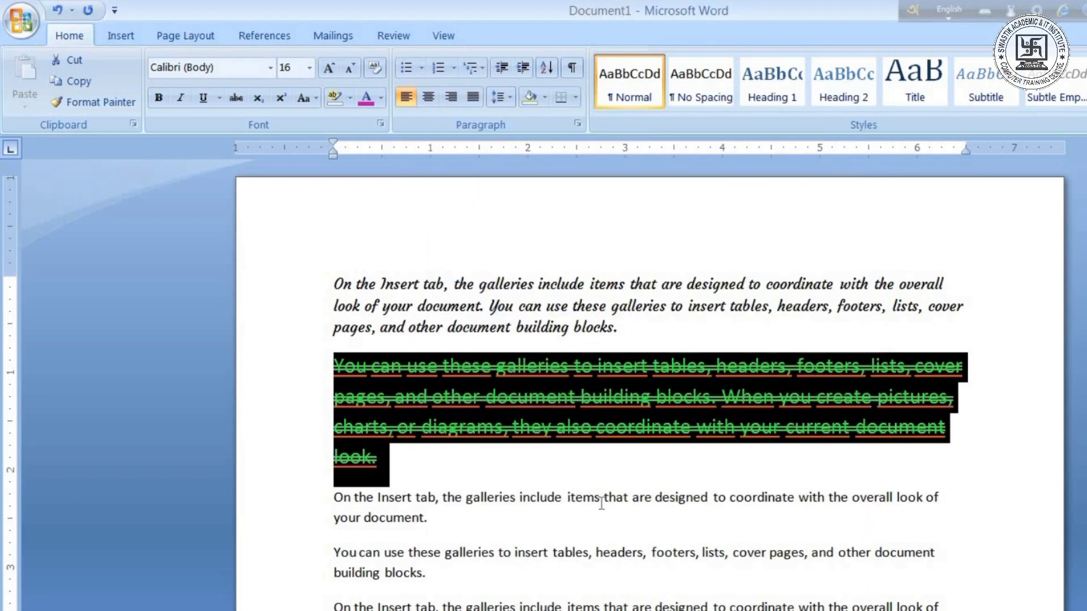
{"action": "left_click", "coordinate": [473, 453]}
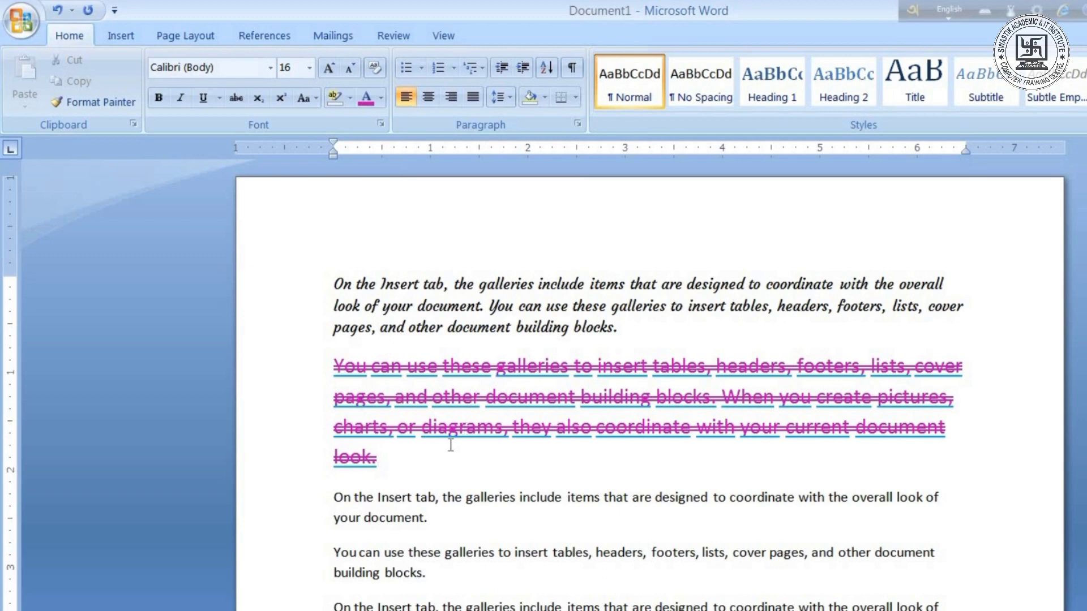
{"action": "left_click_drag", "start_coordinate": [377, 458], "coordinate": [333, 369]}
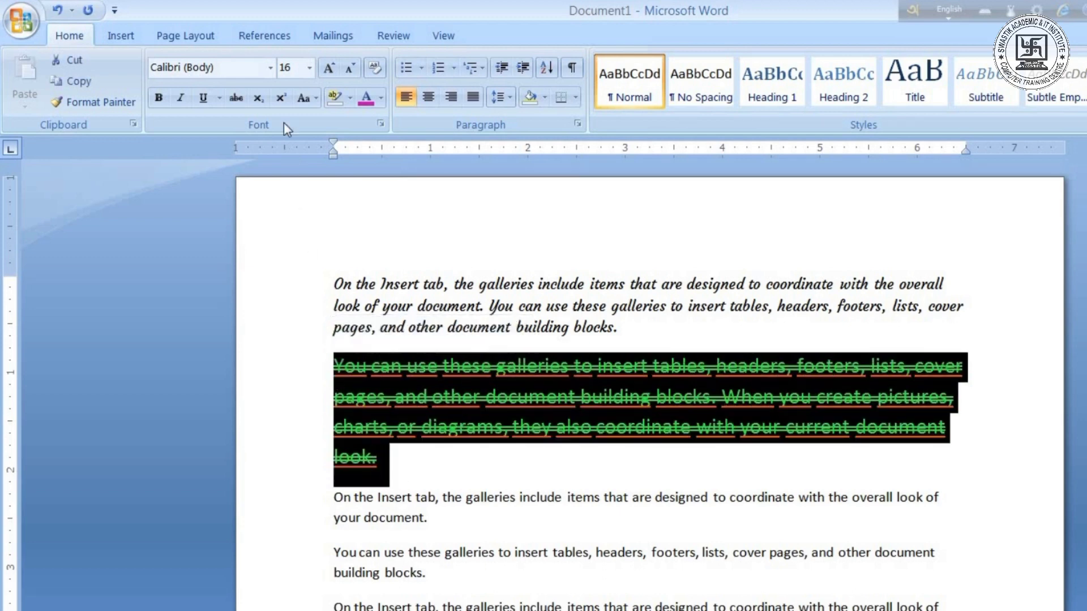
{"action": "left_click", "coordinate": [236, 97]}
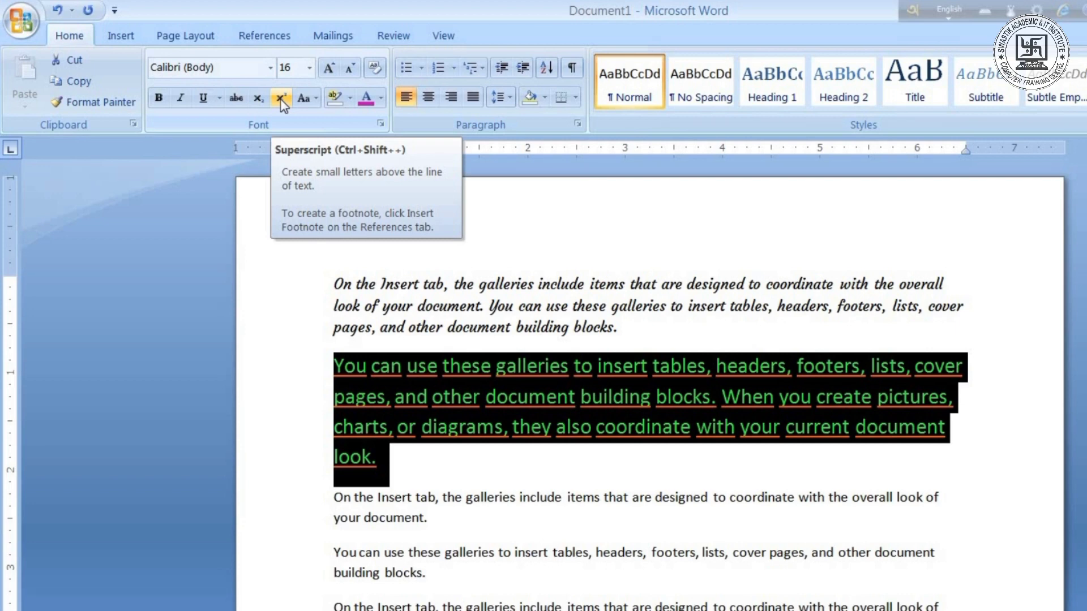
Step: Enter the sample text "H2SO4 X2" on the empty line below the last paragraph
{"action": "scroll", "coordinate": [421, 470], "scroll_direction": "down", "scroll_amount": 3}
{"action": "left_click", "coordinate": [391, 549]}
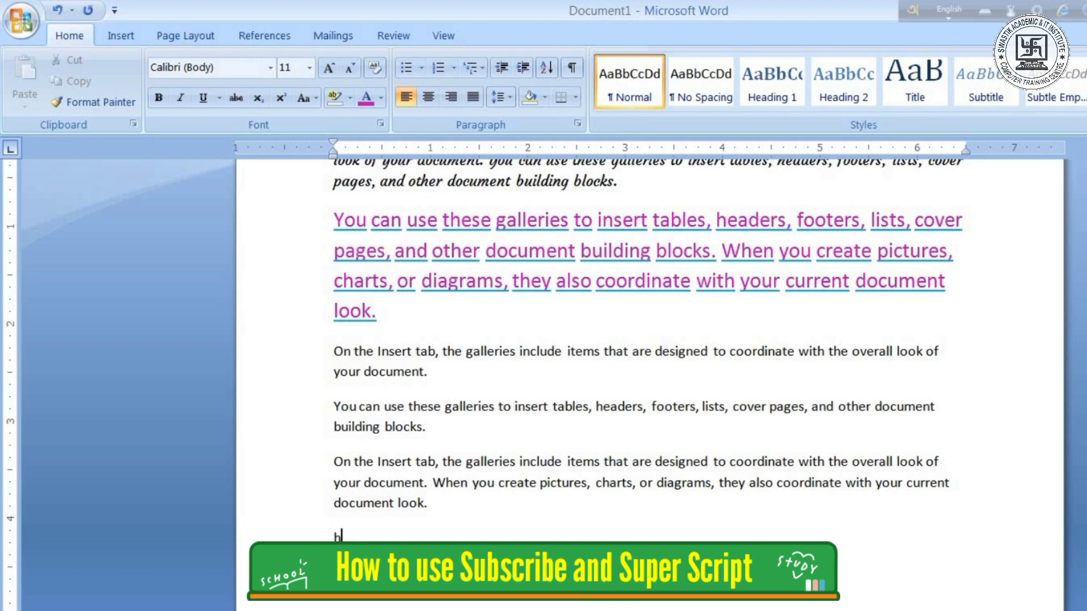
{"action": "type", "text": "H"}
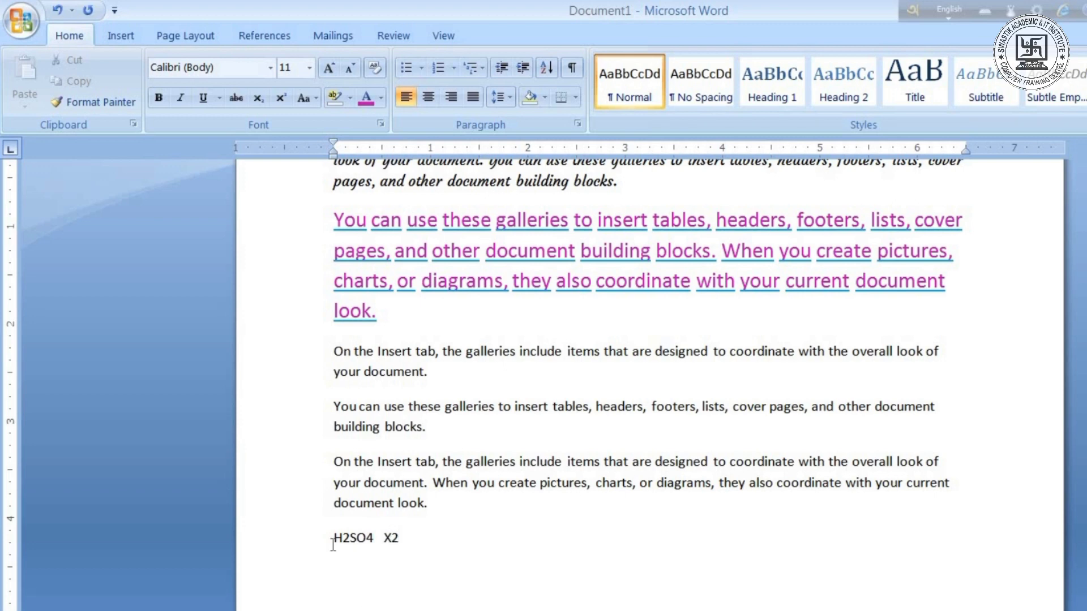
Step: Enlarge the "H2SO4 X2" line to font size 22
{"action": "left_click_drag", "start_coordinate": [412, 545], "coordinate": [299, 543]}
{"action": "left_click", "coordinate": [331, 77]}
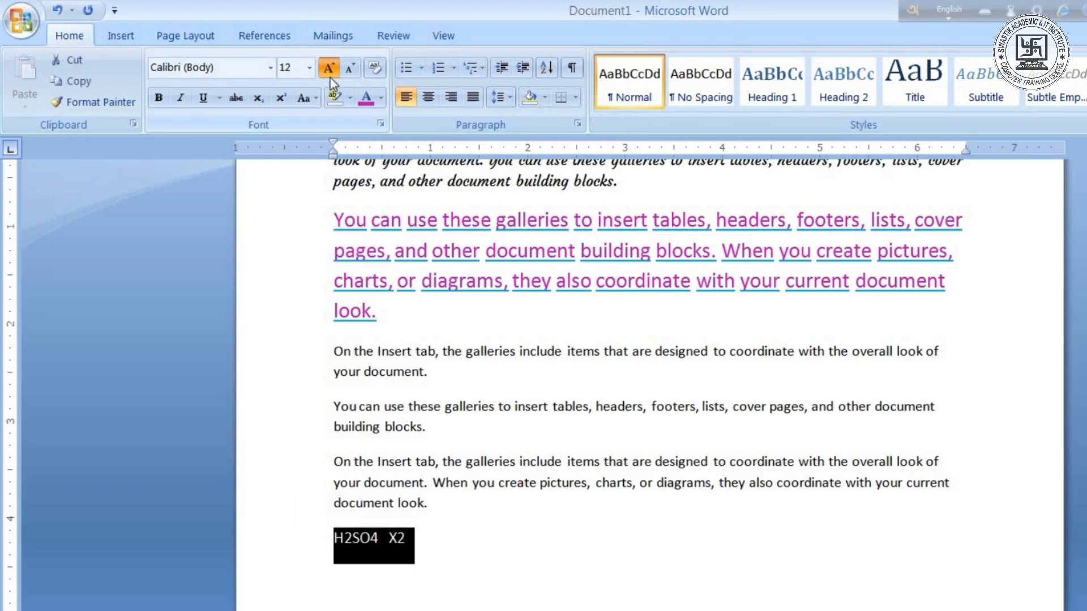
{"action": "left_click", "coordinate": [330, 77]}
{"action": "left_click", "coordinate": [331, 77]}
{"action": "left_click", "coordinate": [330, 77]}
{"action": "left_click", "coordinate": [331, 77]}
{"action": "left_click", "coordinate": [331, 77]}
{"action": "left_click", "coordinate": [383, 547]}
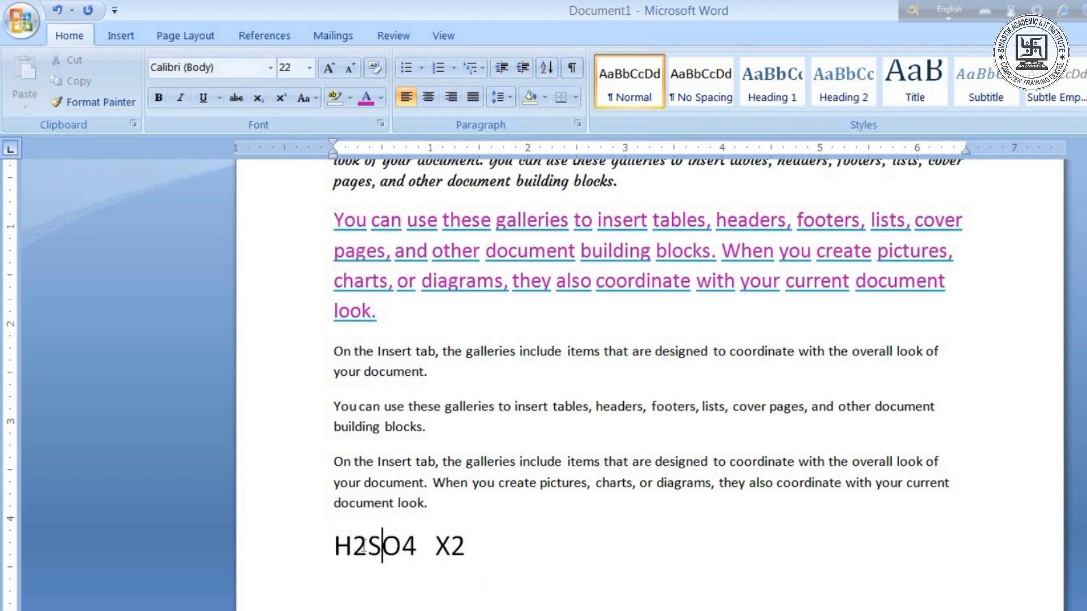
Step: Format the 2 and the 4 in "H2SO4" as subscript
{"action": "left_click_drag", "start_coordinate": [352, 546], "coordinate": [366, 546]}
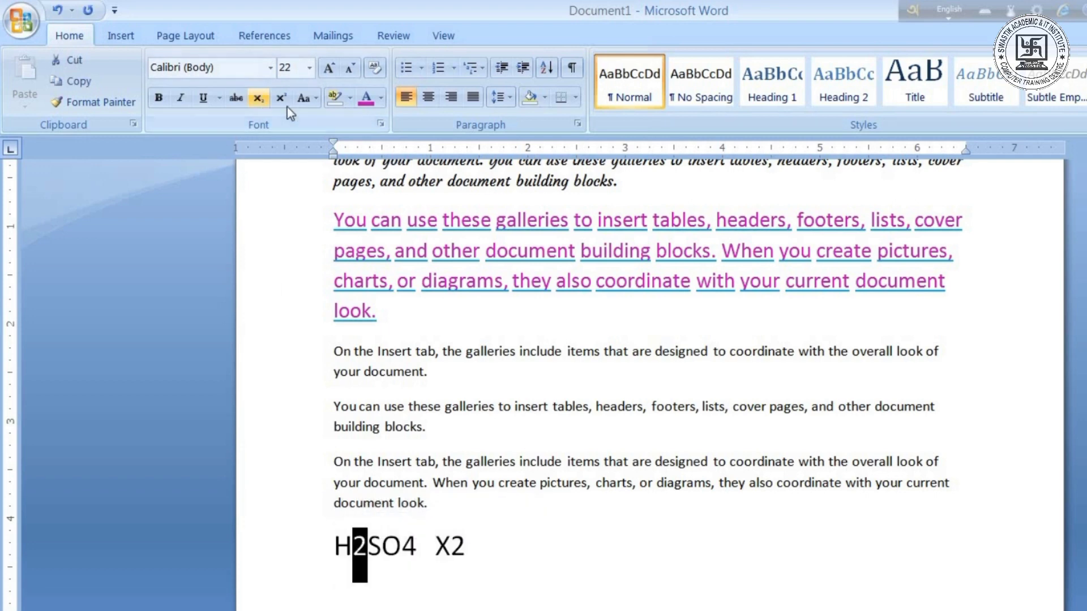
{"action": "left_click", "coordinate": [264, 100]}
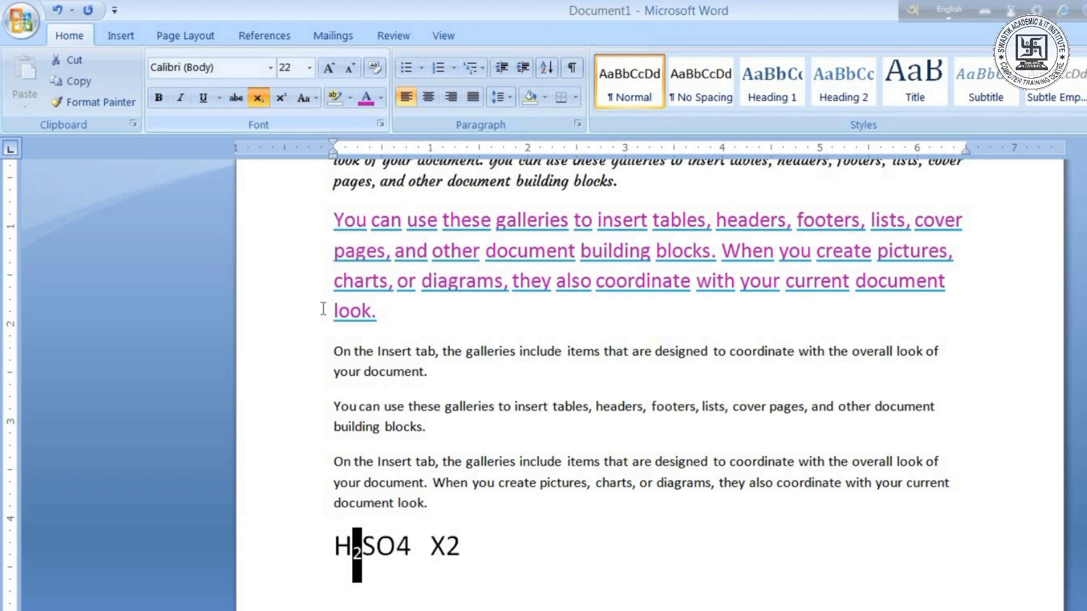
{"action": "key", "text": "Right"}
{"action": "key", "text": "Right"}
{"action": "key", "text": "Right"}
{"action": "key", "text": "shift+Right"}
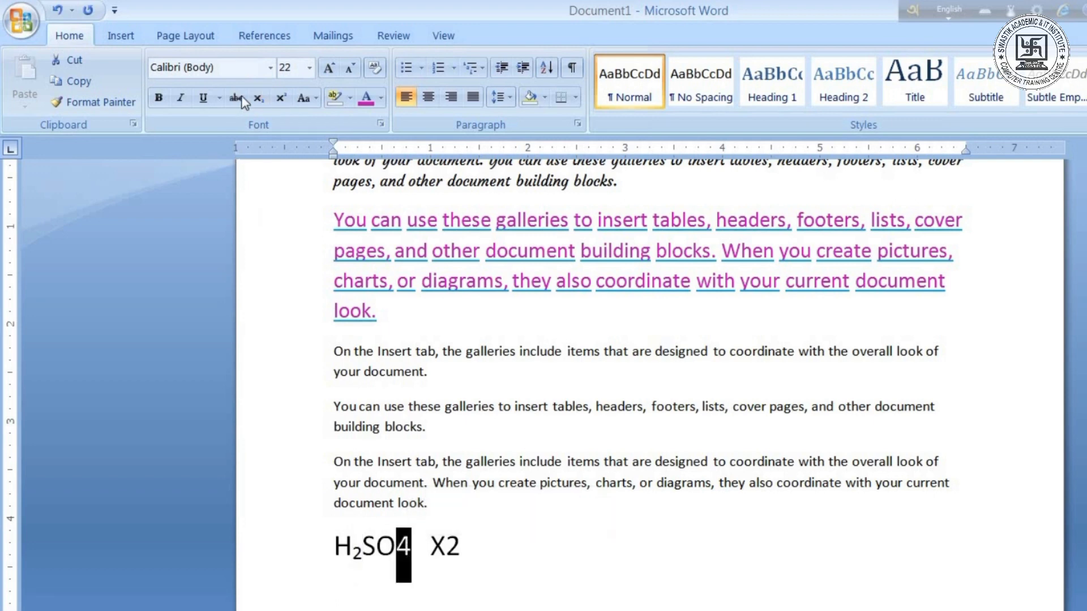
{"action": "left_click", "coordinate": [259, 99]}
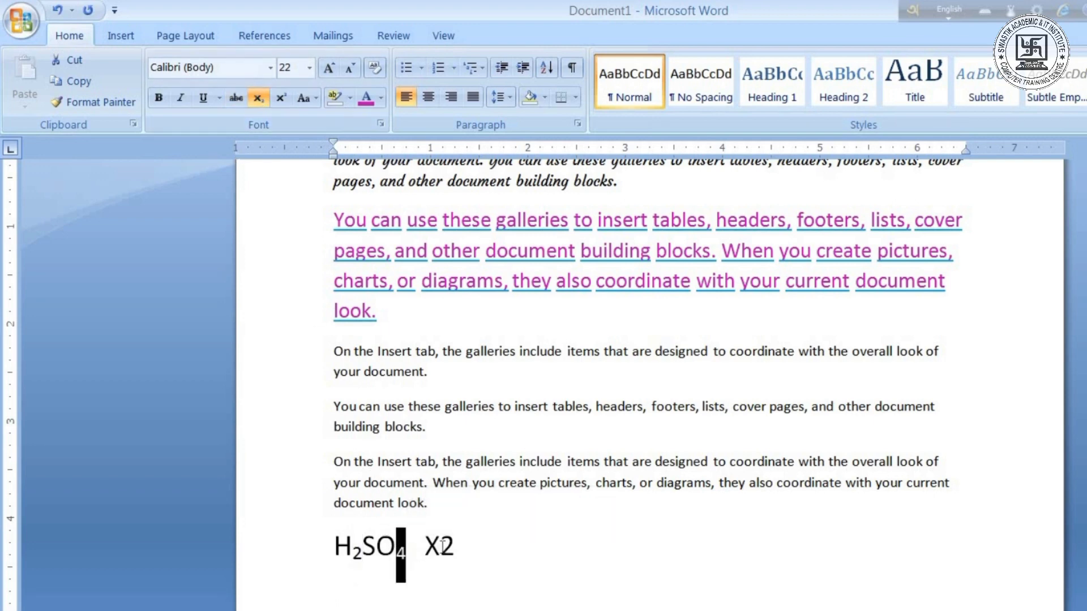
Step: Format the 2 in "X2" as superscript
{"action": "left_click", "coordinate": [441, 545]}
{"action": "left_click", "coordinate": [280, 97]}
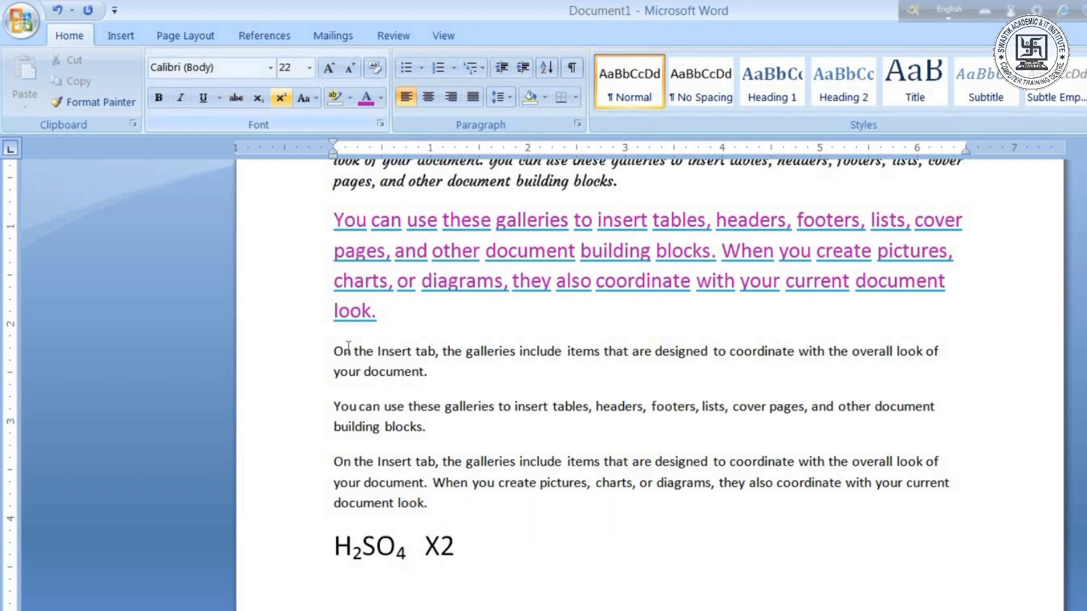
{"action": "left_click_drag", "start_coordinate": [451, 548], "coordinate": [441, 546]}
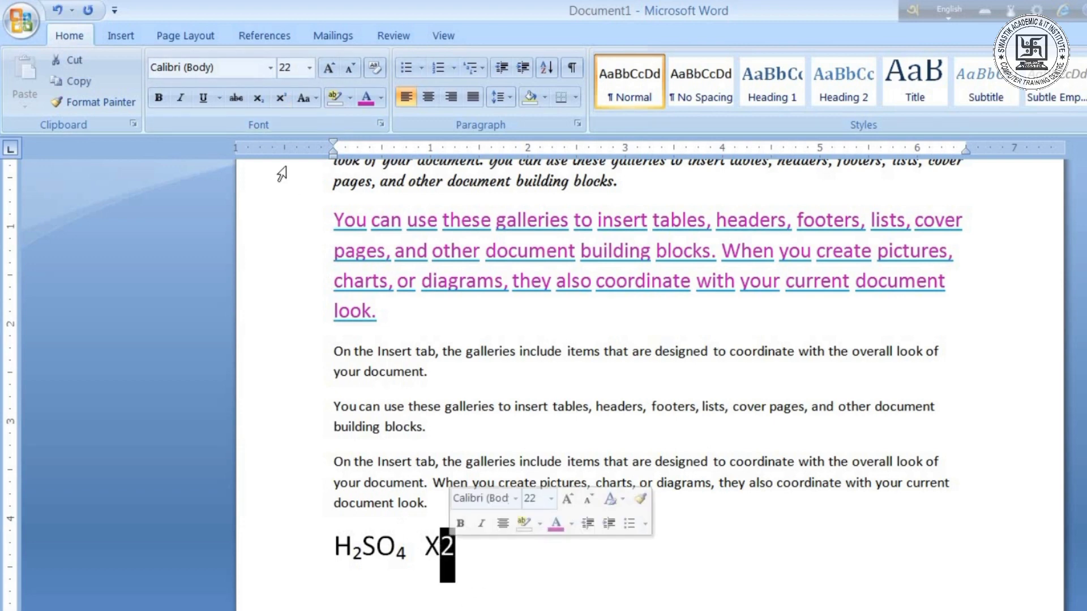
{"action": "left_click", "coordinate": [279, 97]}
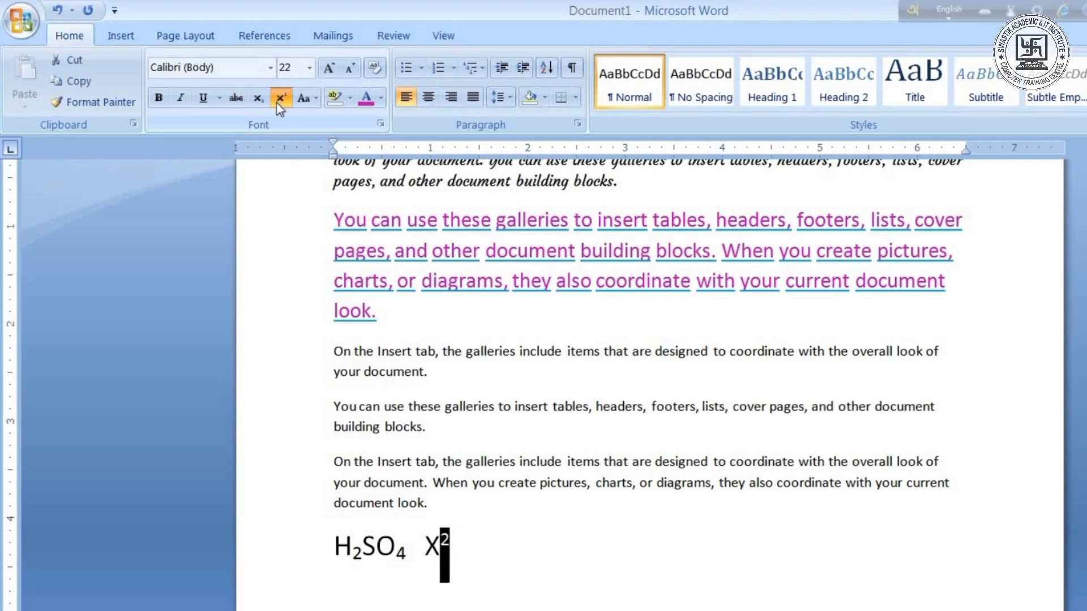
{"action": "left_click", "coordinate": [478, 559]}
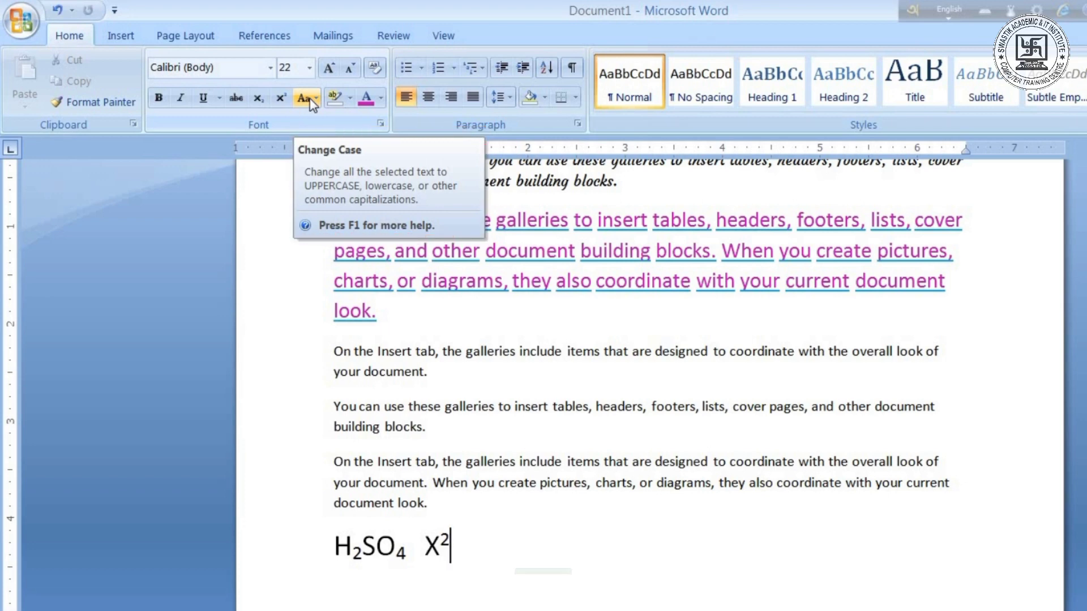
Step: Convert the whole first paragraph to UPPERCASE
{"action": "left_click", "coordinate": [519, 281]}
{"action": "scroll", "coordinate": [614, 229], "scroll_direction": "up", "scroll_amount": 1}
{"action": "left_click_drag", "start_coordinate": [612, 235], "coordinate": [334, 186]}
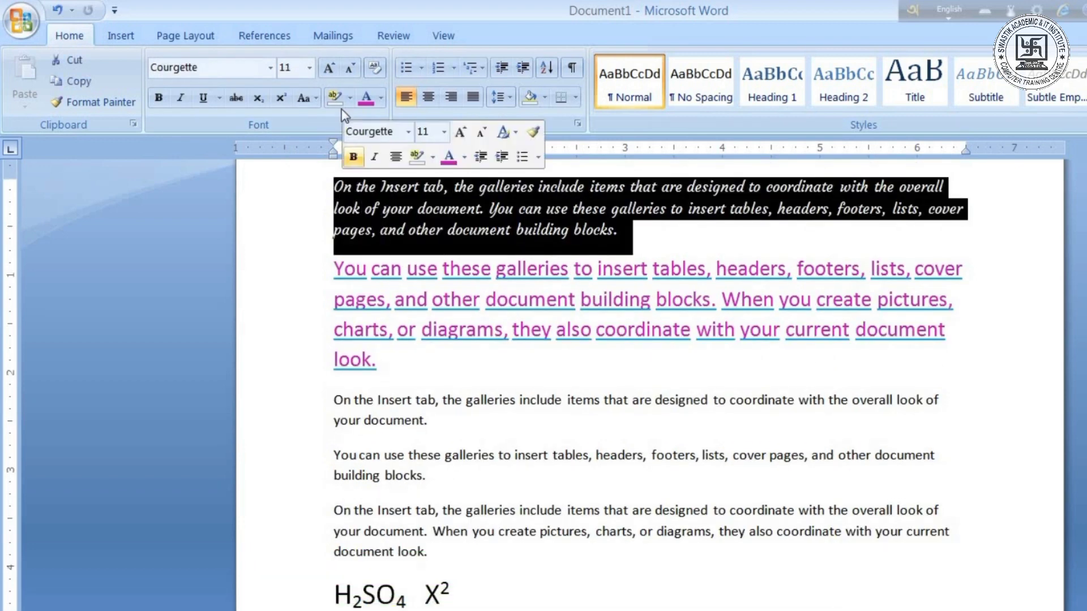
{"action": "left_click", "coordinate": [315, 99]}
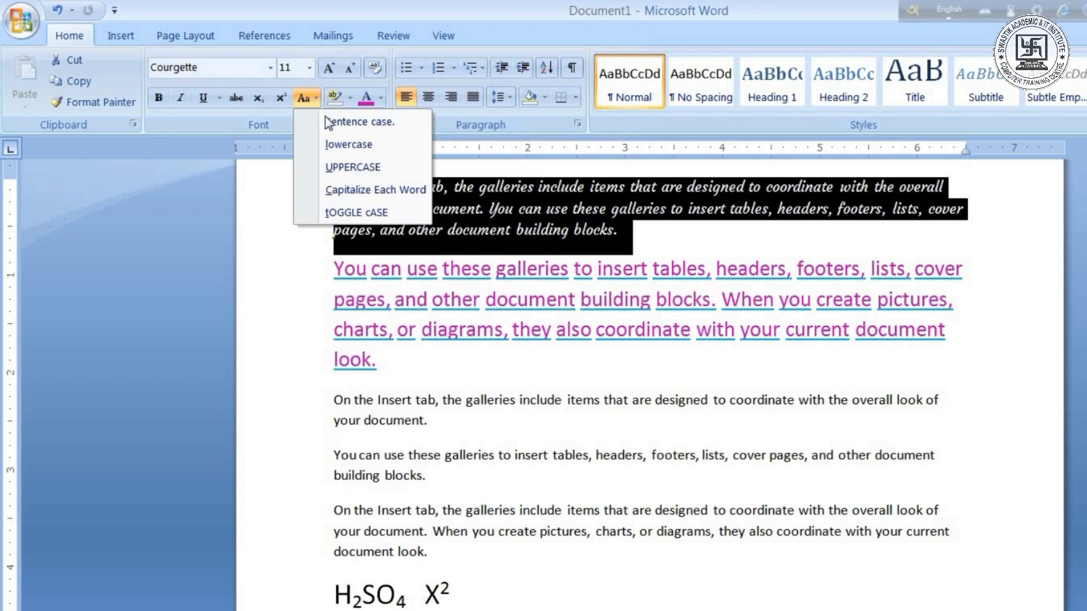
{"action": "left_click", "coordinate": [355, 168]}
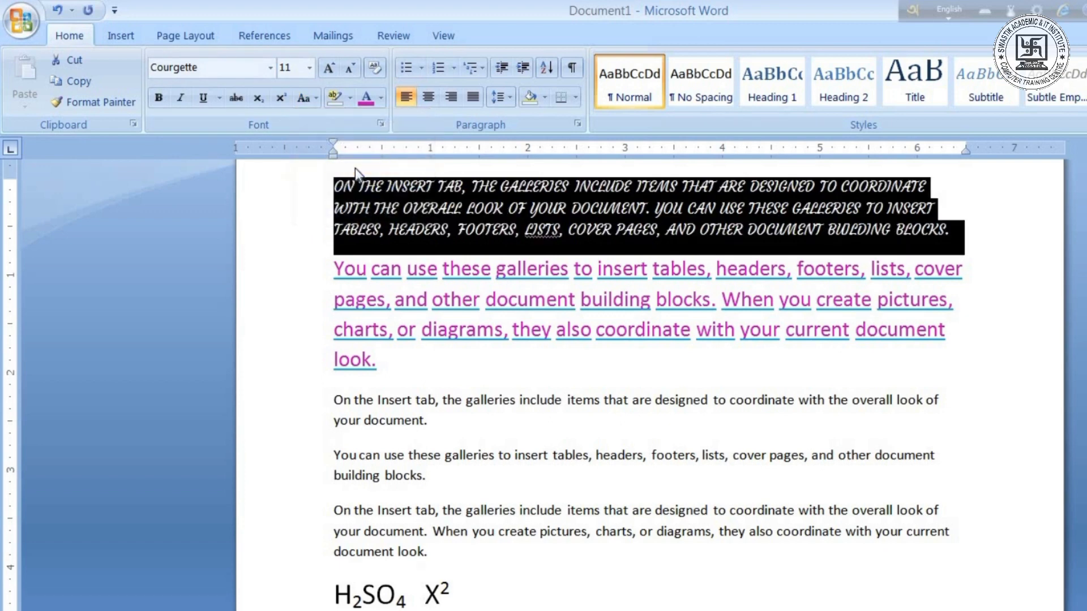
Step: Change the case of the first paragraph to lowercase
{"action": "left_click", "coordinate": [314, 98]}
{"action": "left_click", "coordinate": [332, 143]}
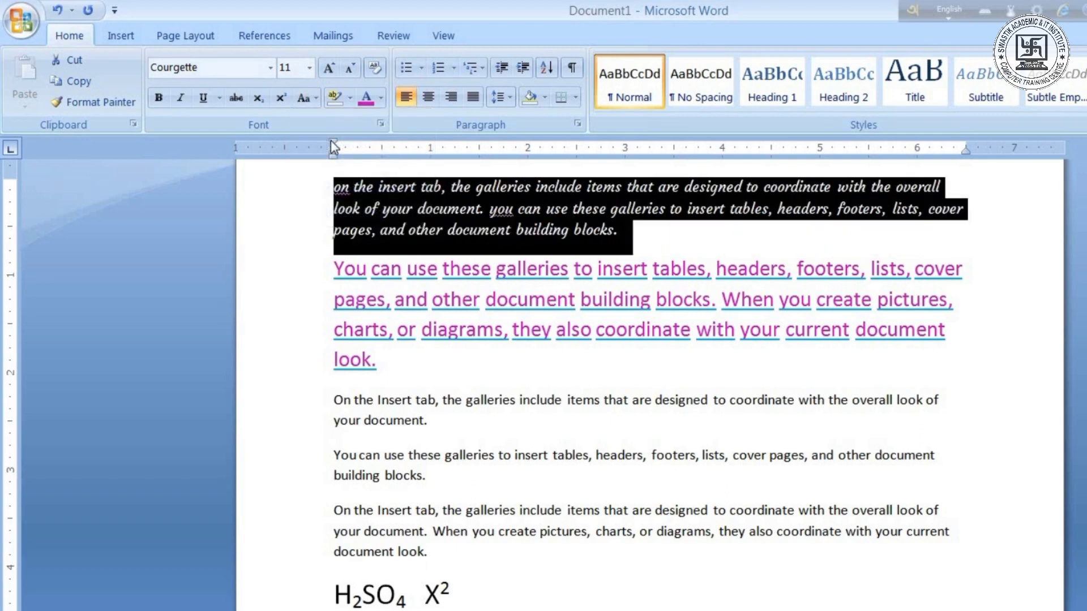
Step: Apply Capitalize Each Word to the first paragraph, and change its case to Sentence case
{"action": "left_click", "coordinate": [313, 98]}
{"action": "left_click", "coordinate": [342, 190]}
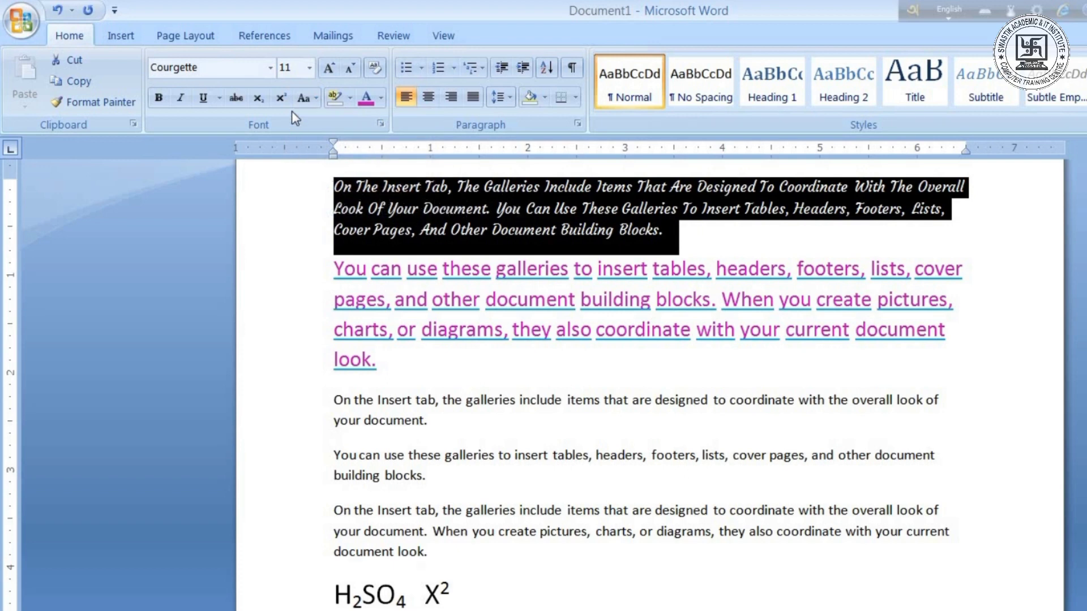
{"action": "left_click", "coordinate": [300, 98]}
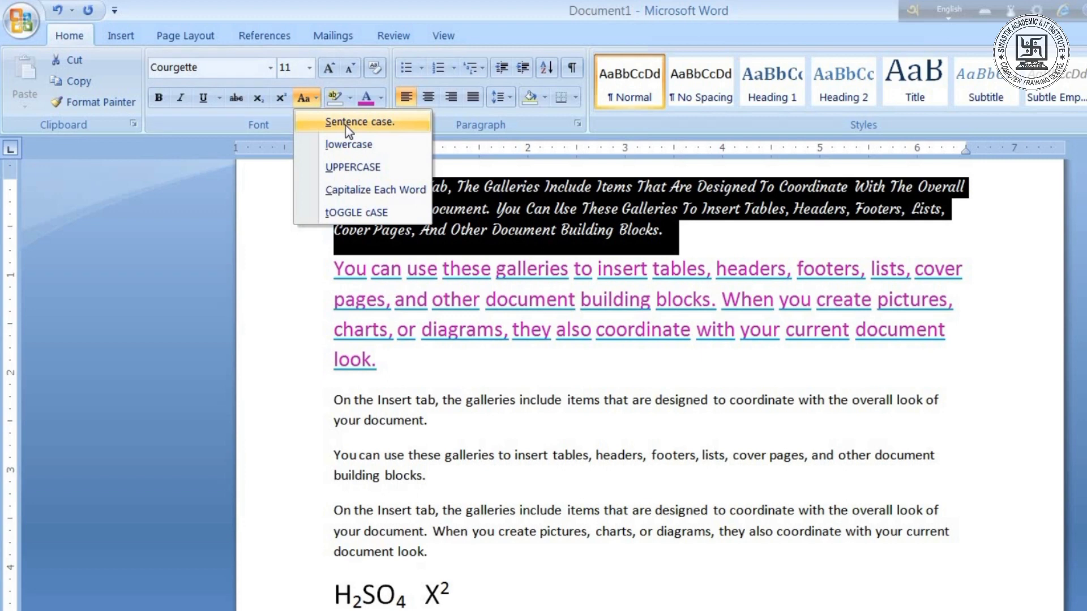
{"action": "left_click", "coordinate": [347, 122]}
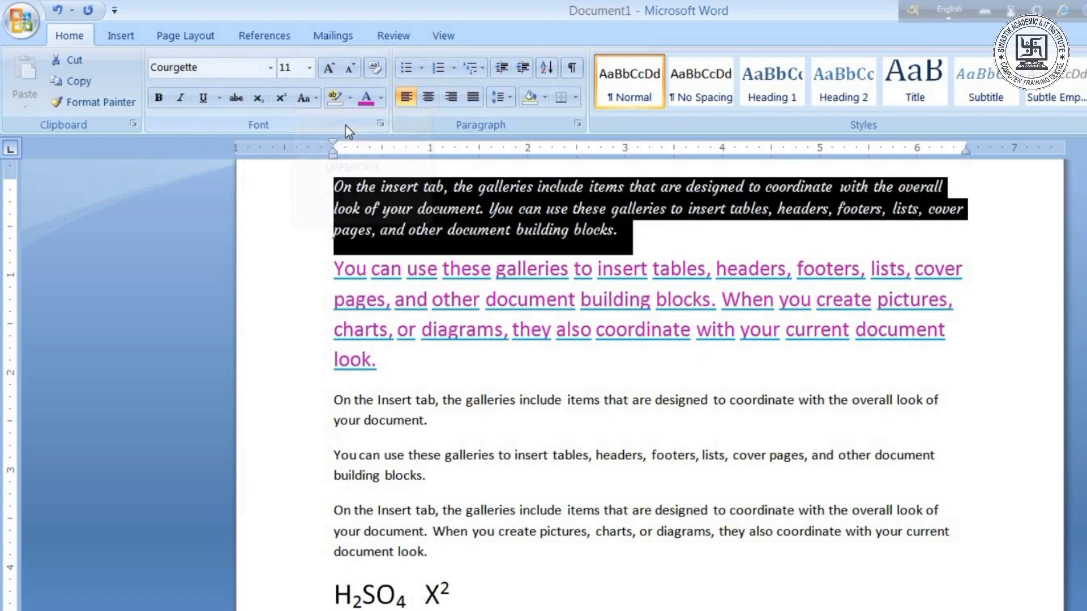
{"action": "left_click", "coordinate": [624, 231]}
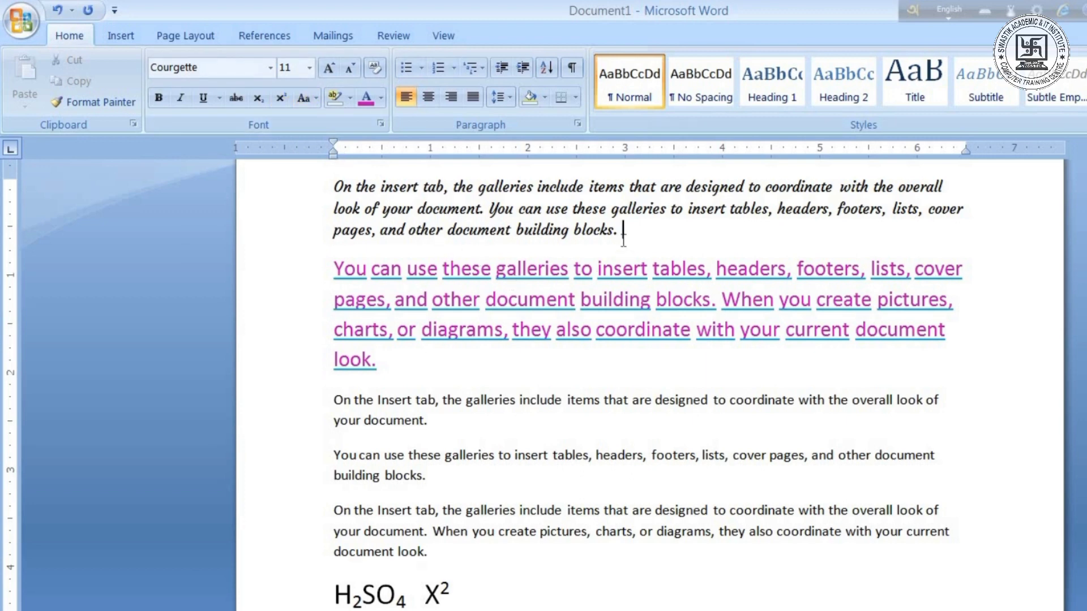
Step: Set the font color of the whole first paragraph to purple
{"action": "left_click_drag", "start_coordinate": [625, 231], "coordinate": [334, 186]}
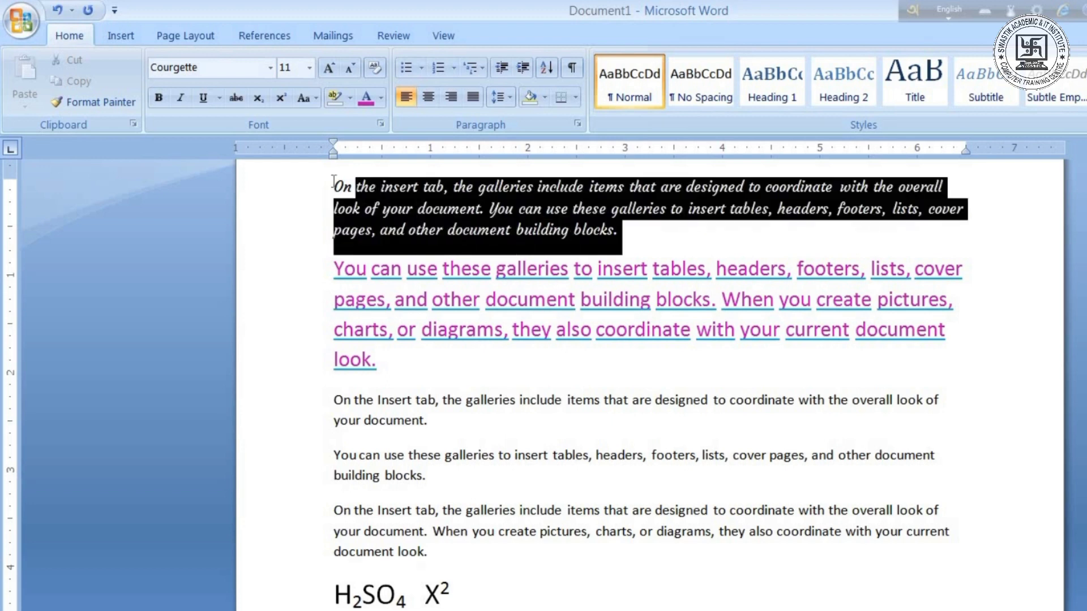
{"action": "left_click", "coordinate": [383, 102]}
{"action": "left_click", "coordinate": [511, 267]}
{"action": "left_click", "coordinate": [492, 218]}
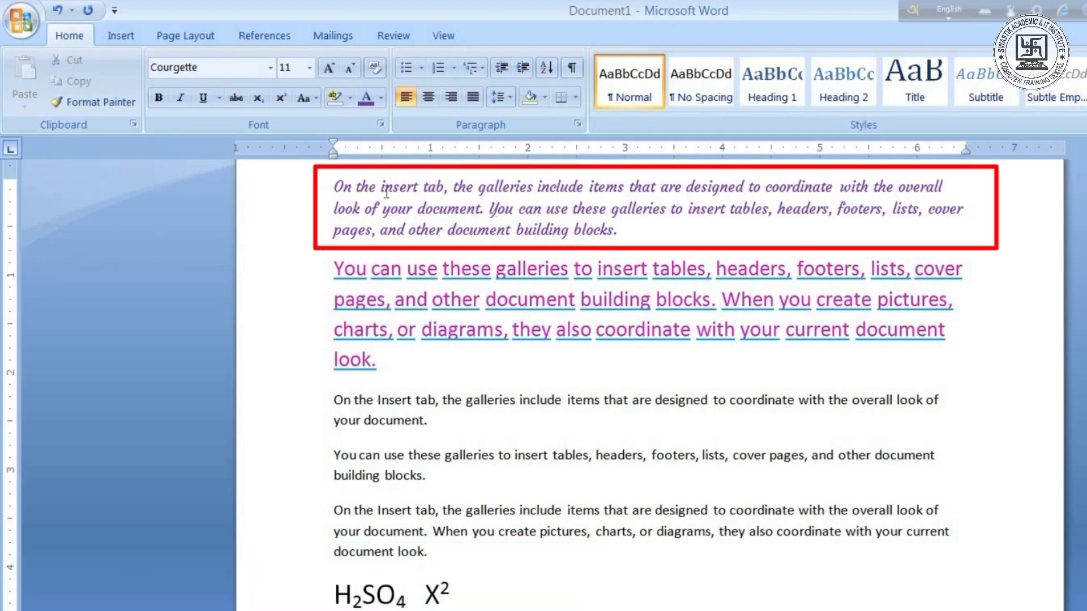
Step: Copy the first paragraph's formatting onto the second and third paragraphs with Format Painter
{"action": "left_click_drag", "start_coordinate": [381, 190], "coordinate": [588, 190]}
{"action": "left_click", "coordinate": [107, 104]}
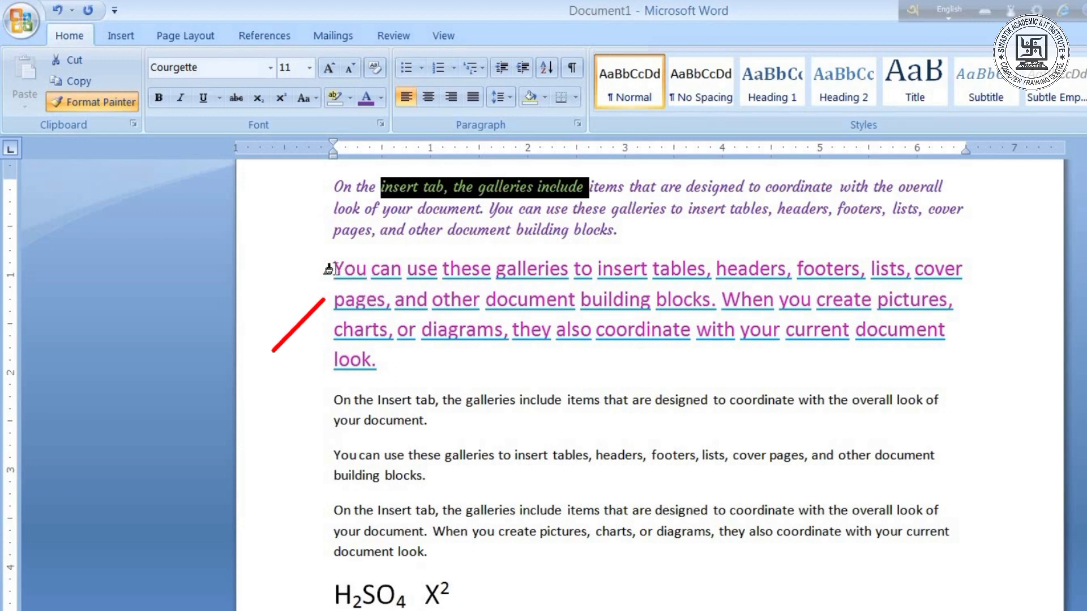
{"action": "mouse_move", "coordinate": [328, 269]}
{"action": "left_mouse_down"}
{"action": "mouse_move", "coordinate": [432, 432]}
{"action": "mouse_move", "coordinate": [436, 477]}
{"action": "mouse_move", "coordinate": [439, 422]}
{"action": "left_mouse_up"}
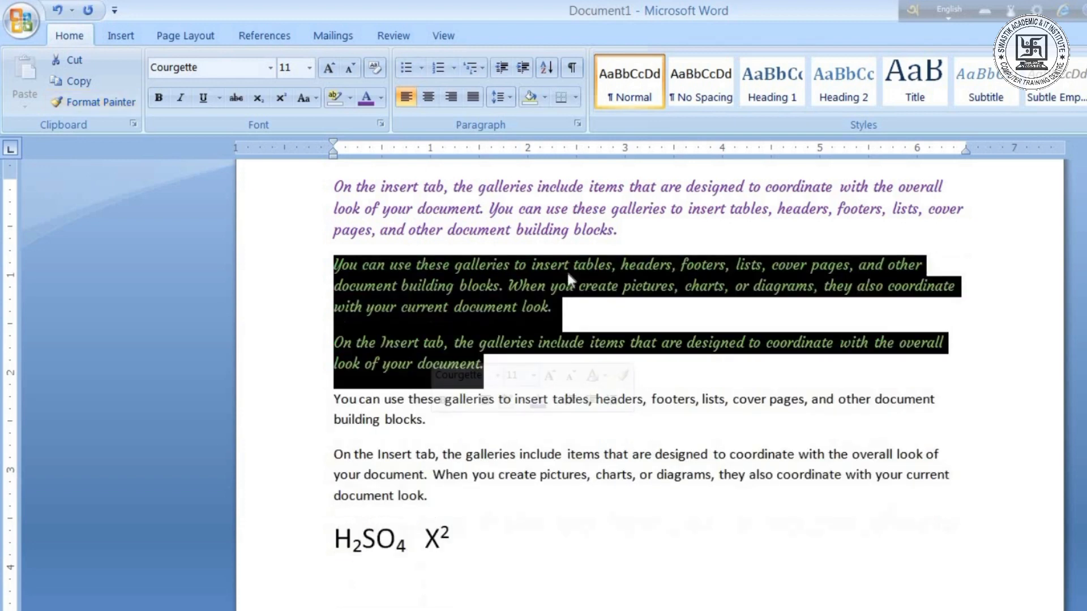
{"action": "left_click", "coordinate": [551, 343]}
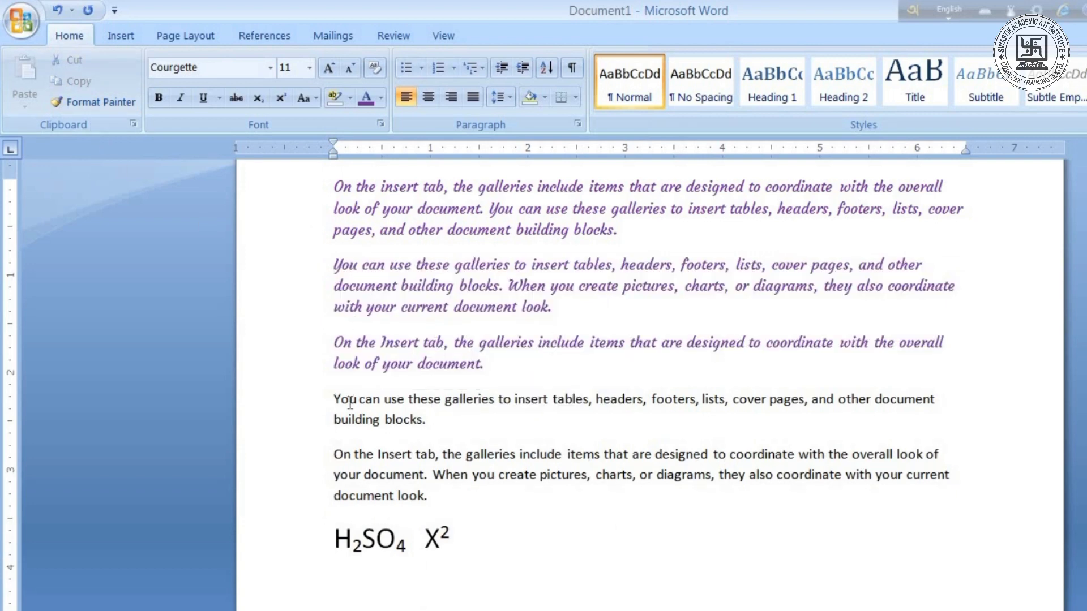
{"action": "left_click_drag", "start_coordinate": [334, 401], "coordinate": [452, 396]}
{"action": "left_click", "coordinate": [376, 441]}
{"action": "left_click_drag", "start_coordinate": [435, 441], "coordinate": [317, 383]}
{"action": "left_click", "coordinate": [368, 351]}
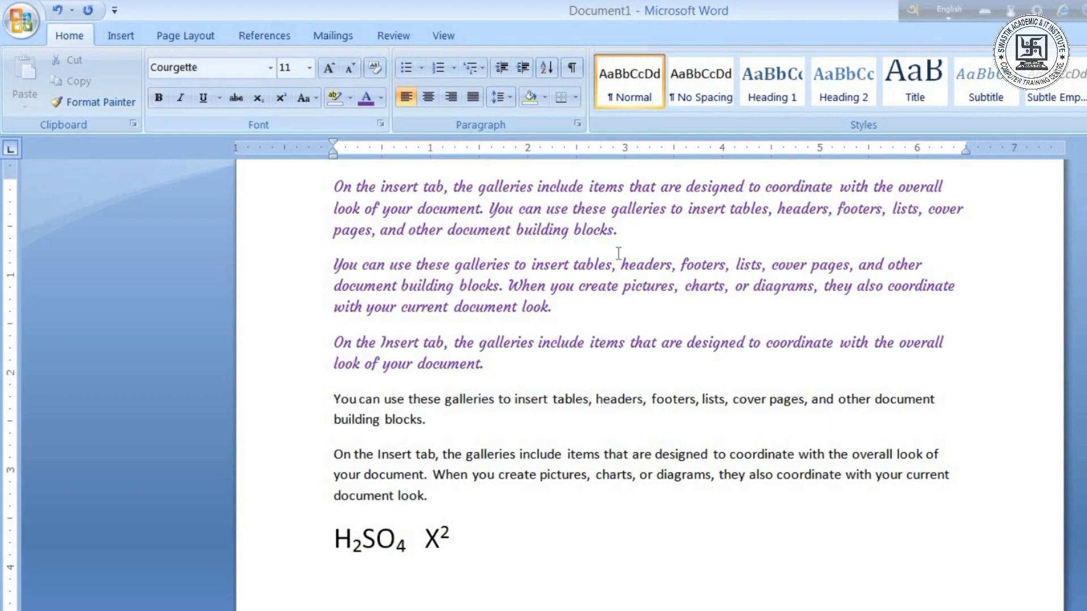
Step: Copy the first paragraph's formatting onto both the fourth and fifth paragraphs with a locked Format Painter, and switch the painter off
{"action": "scroll", "coordinate": [636, 223], "scroll_direction": "up", "scroll_amount": 1}
{"action": "left_click_drag", "start_coordinate": [561, 259], "coordinate": [480, 265]}
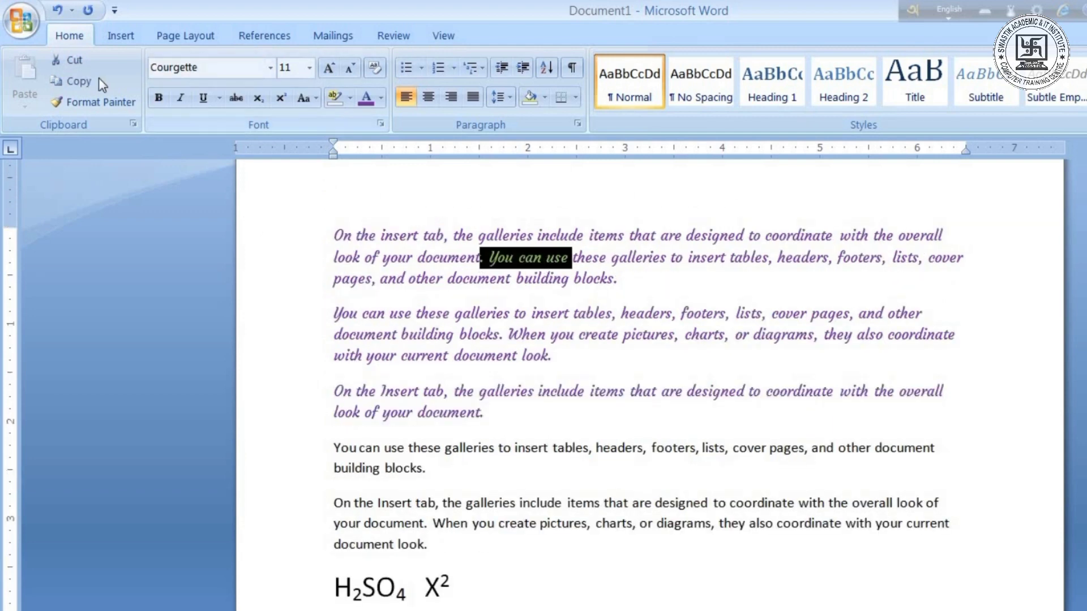
{"action": "left_click", "coordinate": [84, 110]}
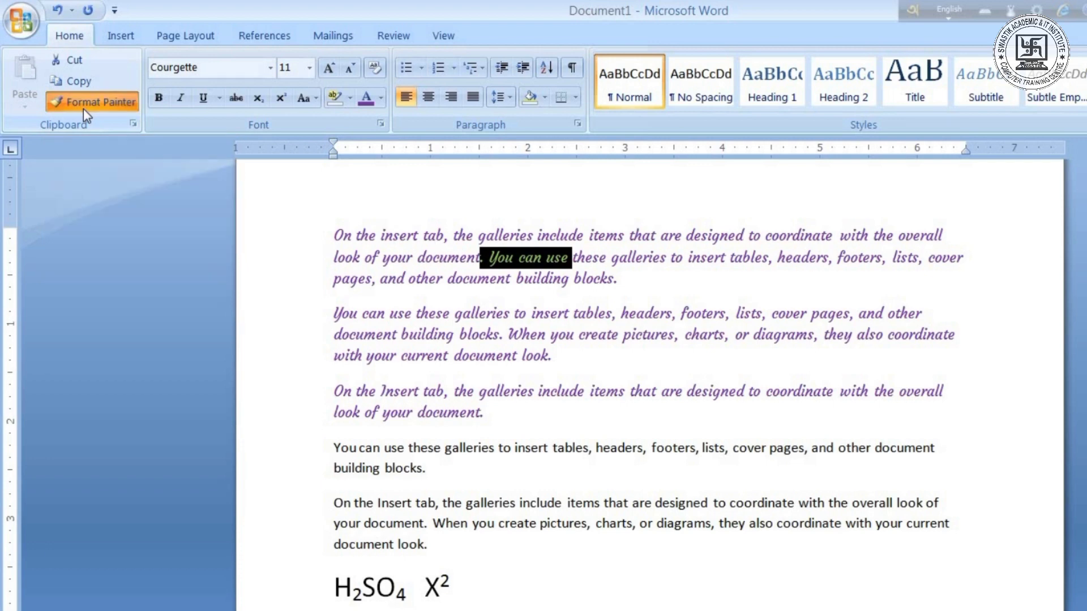
{"action": "mouse_move", "coordinate": [328, 450]}
{"action": "left_mouse_down"}
{"action": "mouse_move", "coordinate": [498, 469]}
{"action": "mouse_move", "coordinate": [425, 493]}
{"action": "left_mouse_up"}
{"action": "mouse_move", "coordinate": [330, 505]}
{"action": "left_mouse_down"}
{"action": "mouse_move", "coordinate": [481, 534]}
{"action": "mouse_move", "coordinate": [481, 553]}
{"action": "left_mouse_up"}
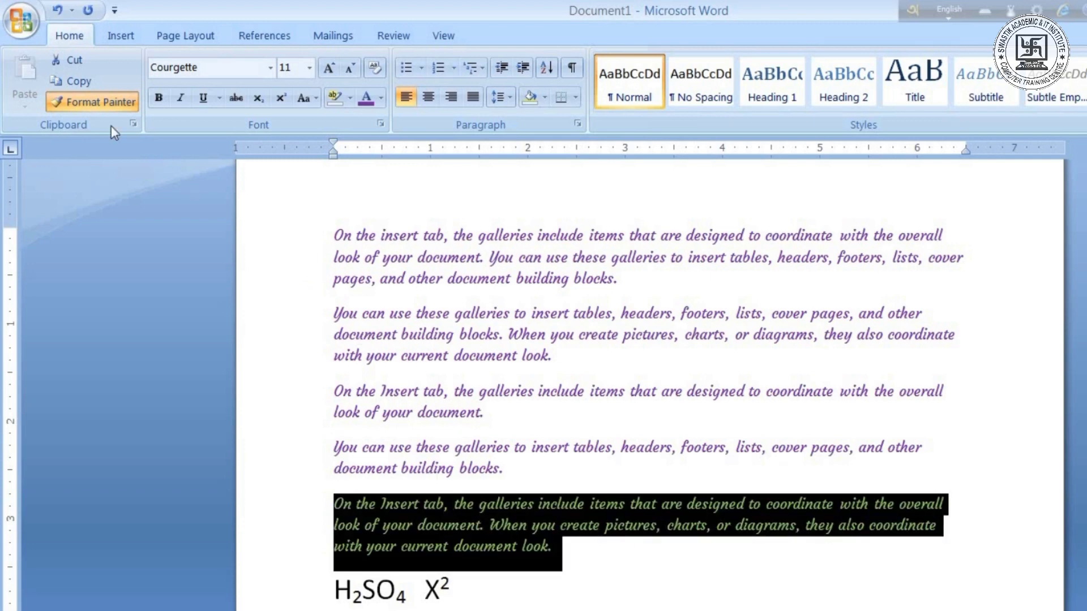
{"action": "left_click", "coordinate": [94, 102]}
{"action": "left_click", "coordinate": [736, 405]}
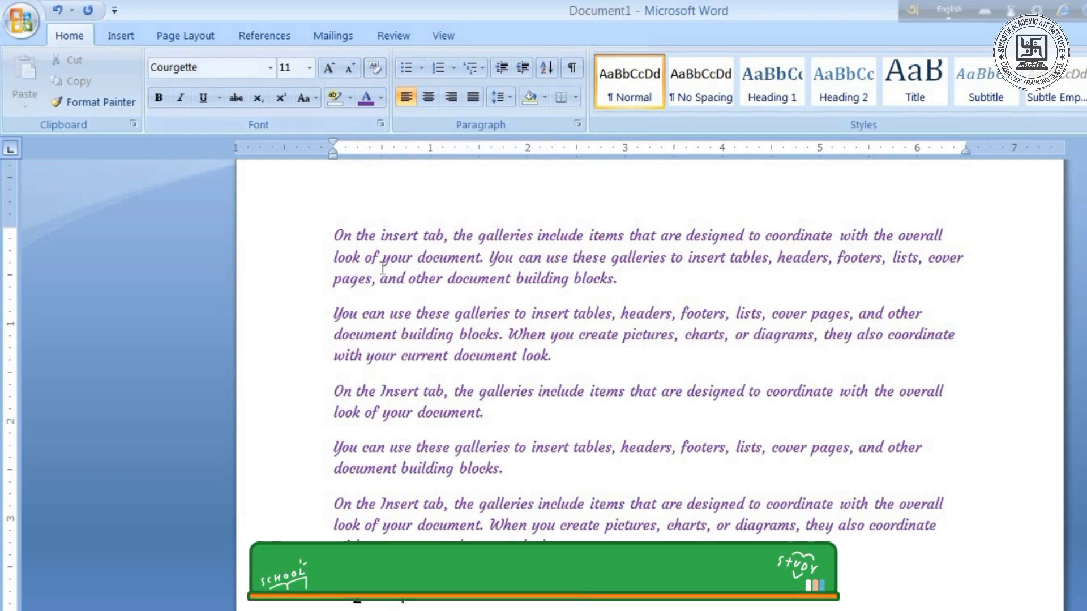
Step: Clear all formatting from the first three paragraphs
{"action": "left_click_drag", "start_coordinate": [335, 232], "coordinate": [497, 414]}
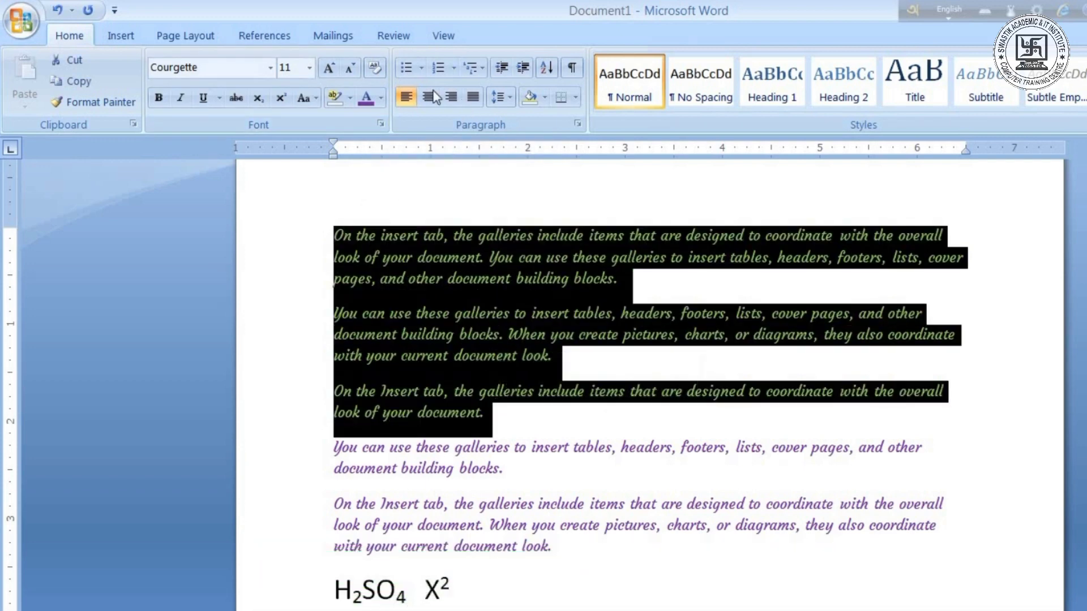
{"action": "left_click", "coordinate": [373, 69]}
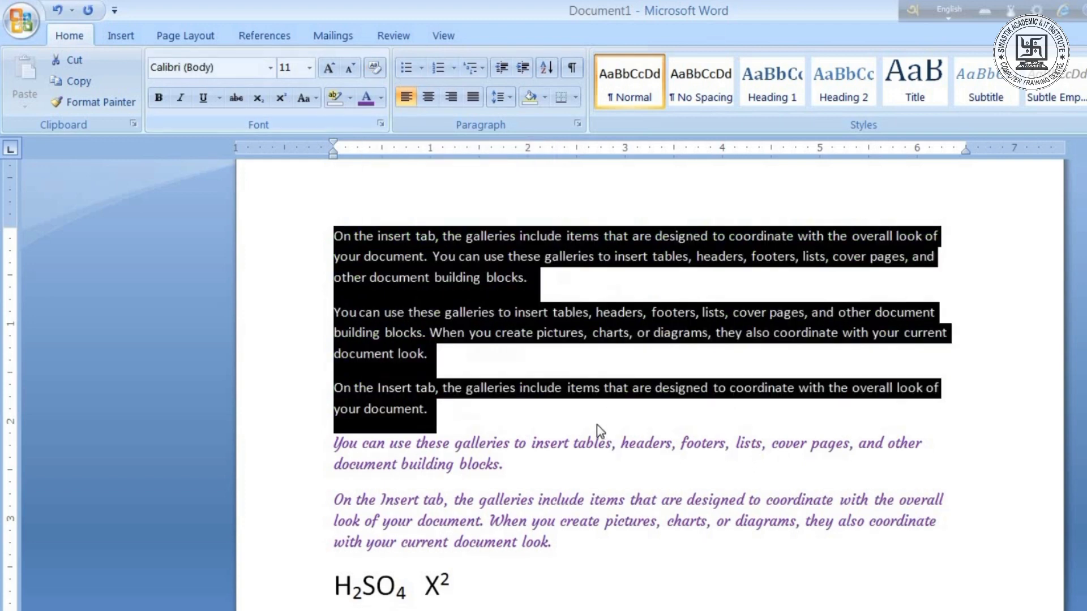
{"action": "key", "text": "Right"}
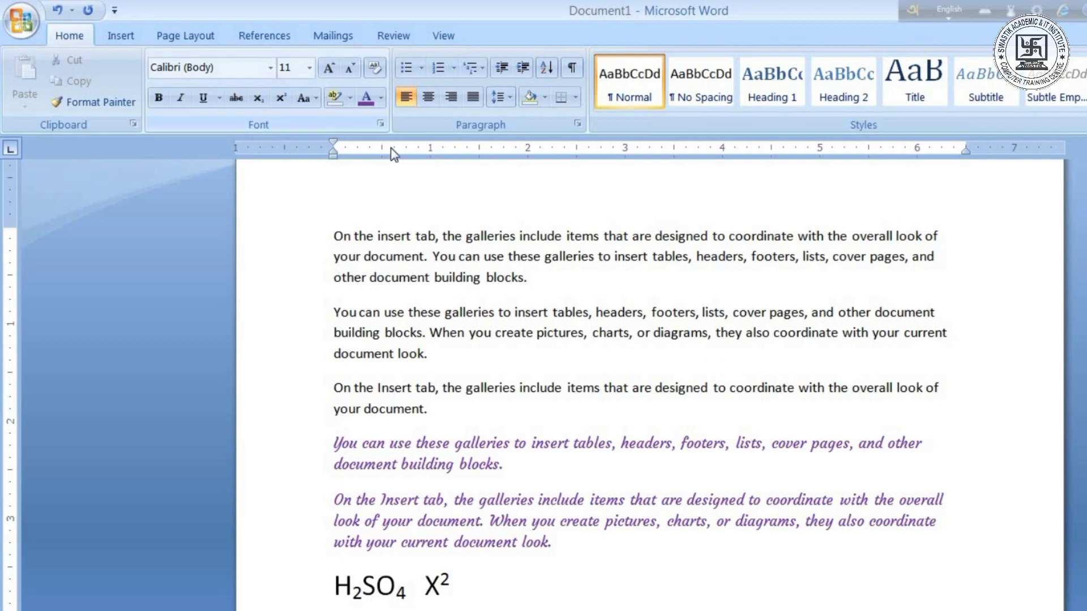
Step: Apply the Shadow font effect to the first paragraph and inspect its text up close
{"action": "triple_click", "coordinate": [518, 277]}
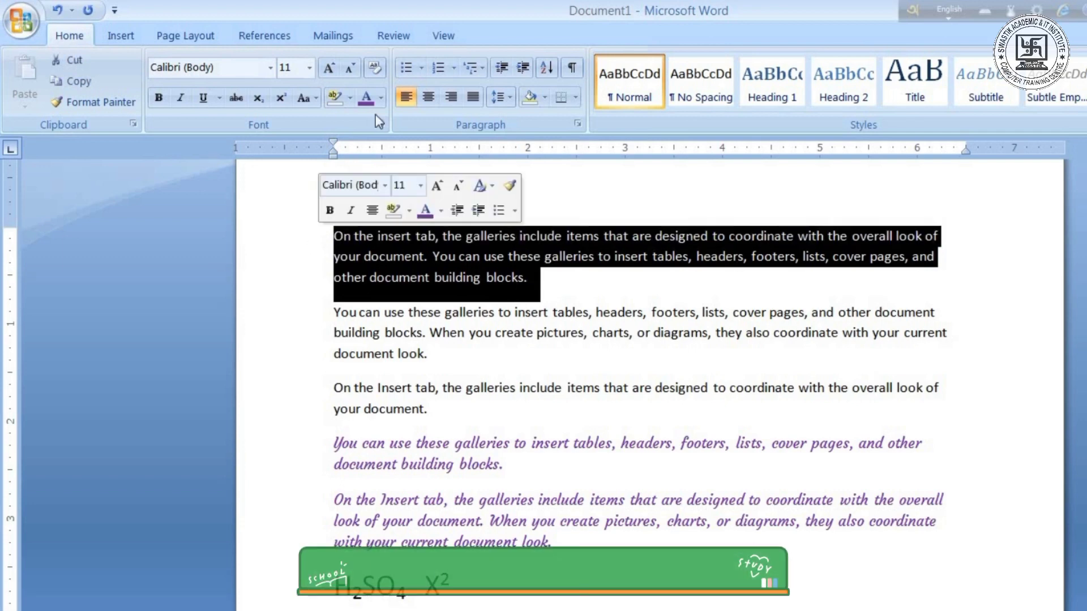
{"action": "left_click", "coordinate": [380, 125]}
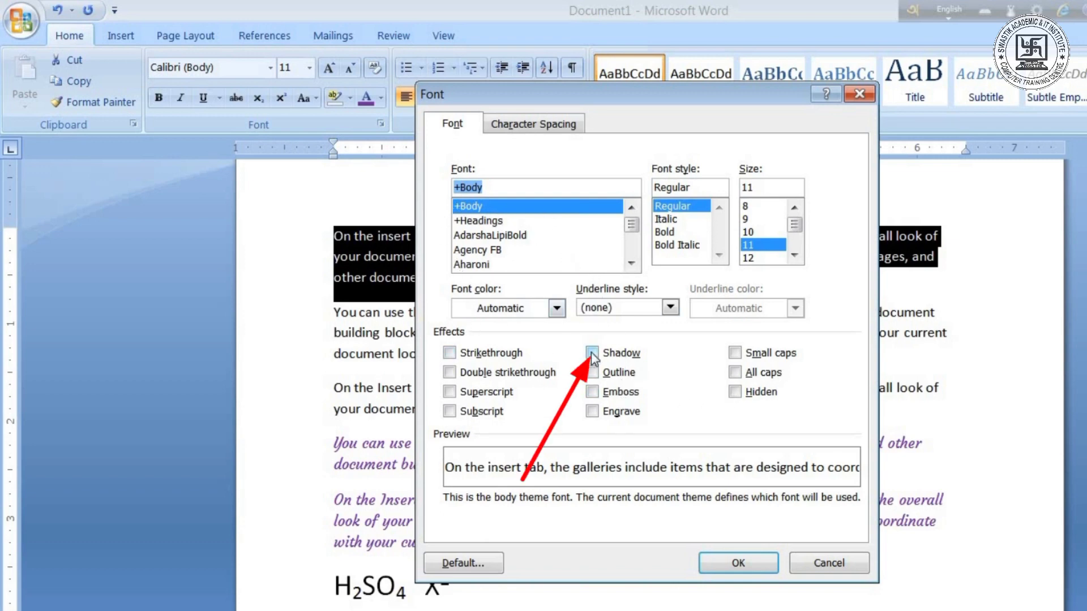
{"action": "key", "text": "alt+w"}
{"action": "left_click", "coordinate": [735, 566]}
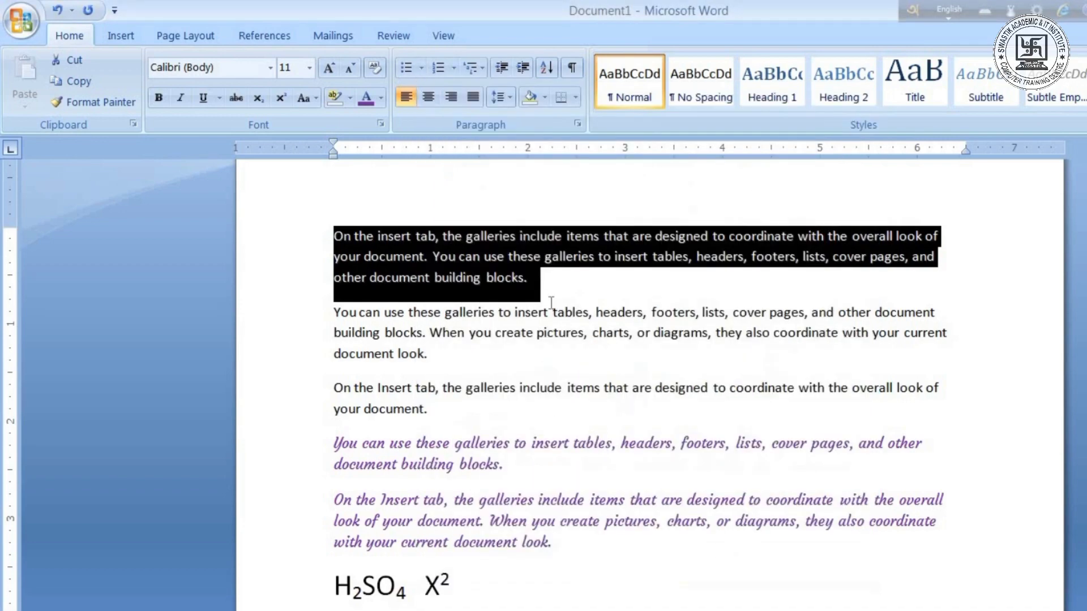
{"action": "left_click", "coordinate": [543, 291]}
{"action": "scroll", "coordinate": [477, 388], "scroll_direction": "up", "scroll_amount": 5, "text": "ctrl"}
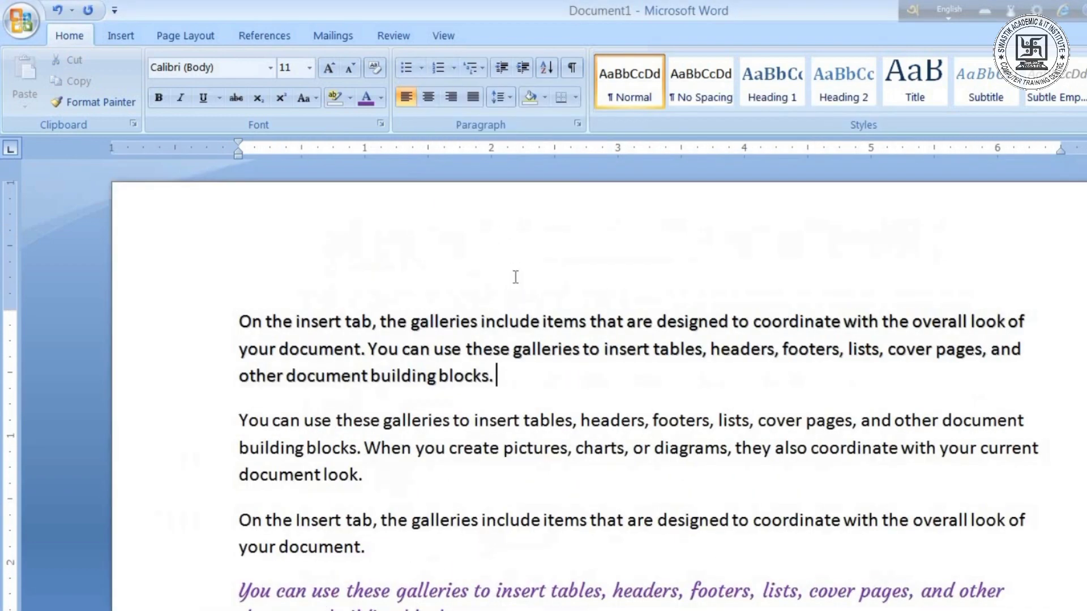
{"action": "scroll", "coordinate": [477, 388], "scroll_direction": "up", "scroll_amount": 1, "text": "ctrl"}
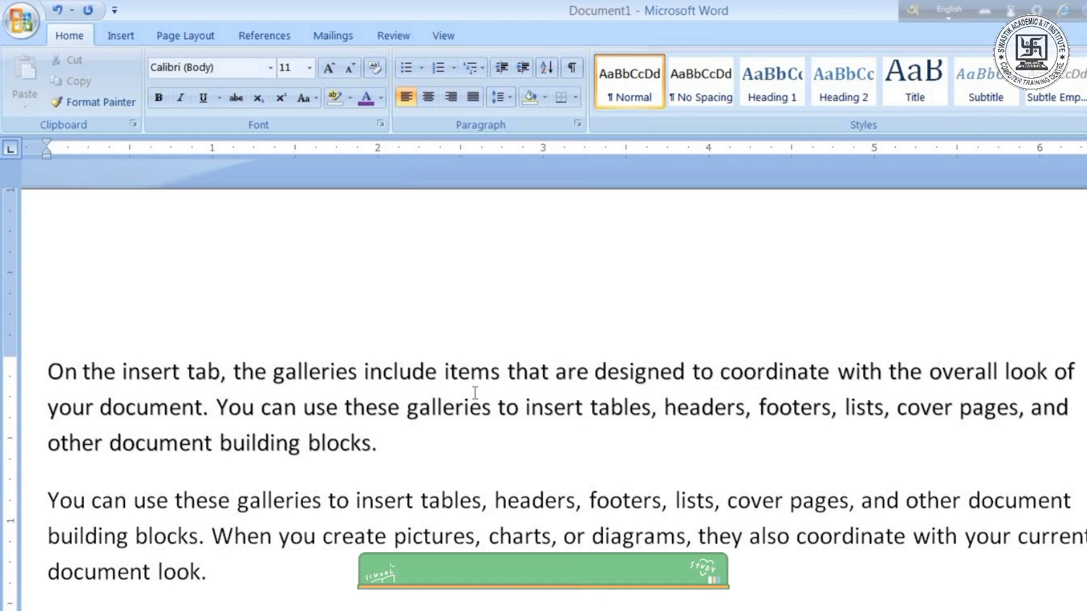
{"action": "scroll", "coordinate": [475, 393], "scroll_direction": "down", "scroll_amount": 3, "text": "ctrl"}
Step: Hide the first paragraph with the Hidden font effect
{"action": "left_click_drag", "start_coordinate": [521, 343], "coordinate": [284, 287]}
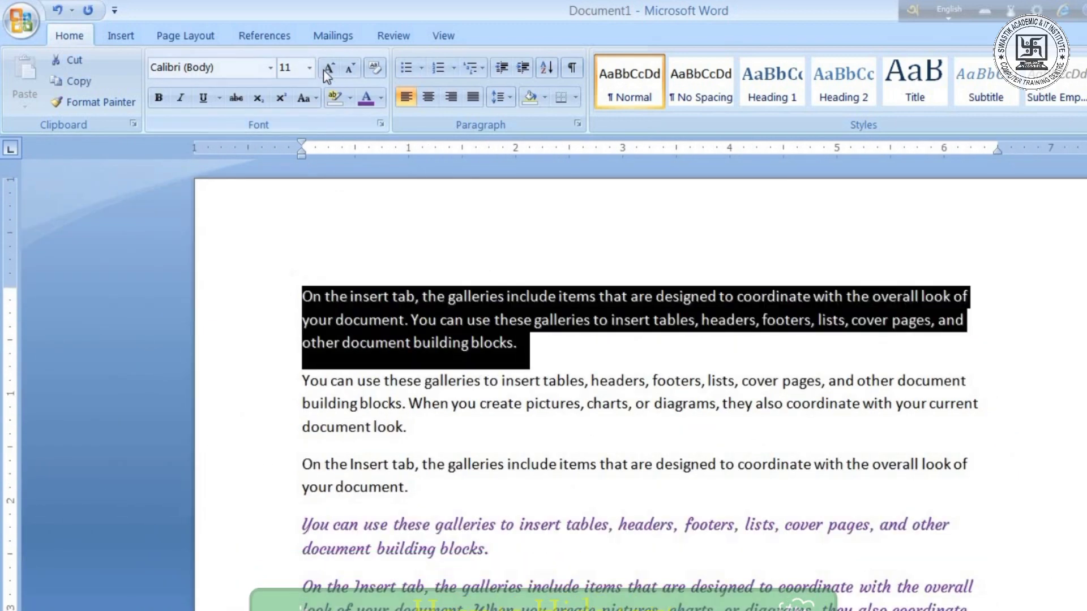
{"action": "left_click", "coordinate": [380, 123]}
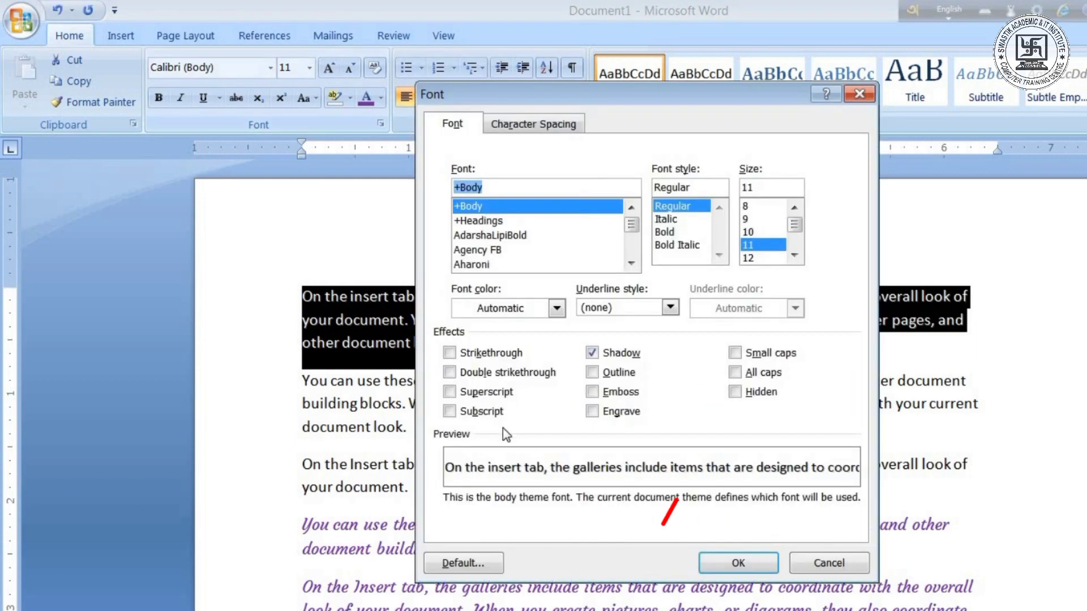
{"action": "left_click", "coordinate": [734, 392]}
{"action": "left_click", "coordinate": [749, 564]}
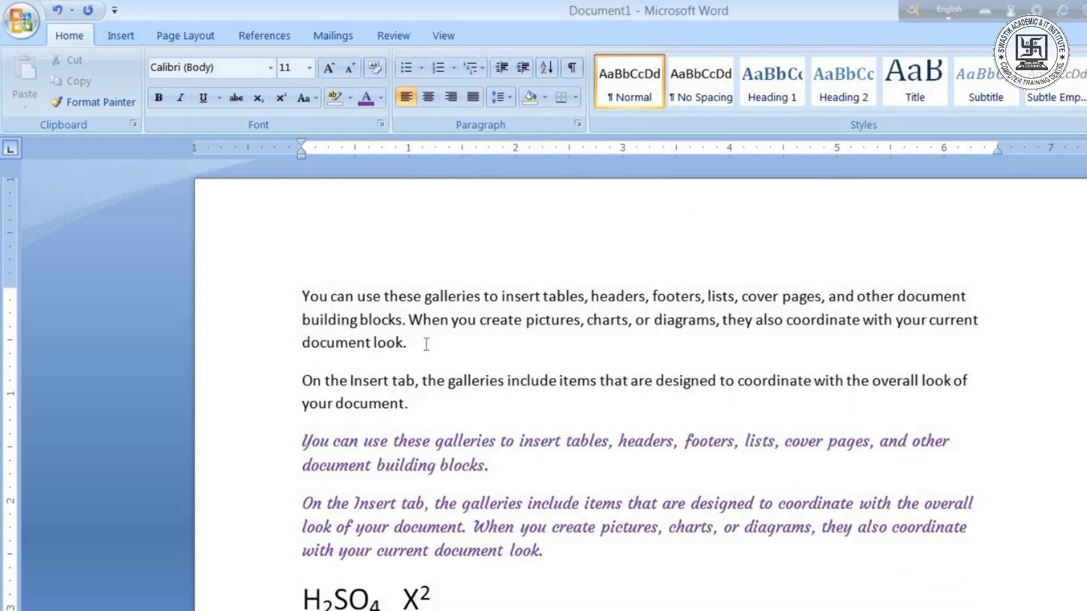
Step: Remove the Hidden font effect from the entire document
{"action": "key", "text": "ctrl+a"}
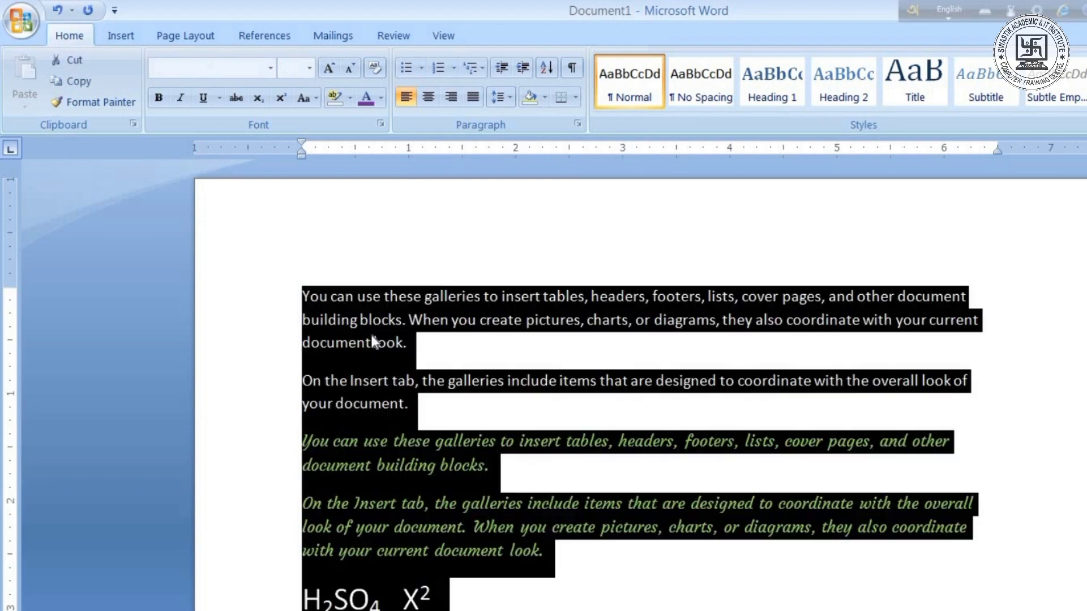
{"action": "left_click", "coordinate": [381, 124]}
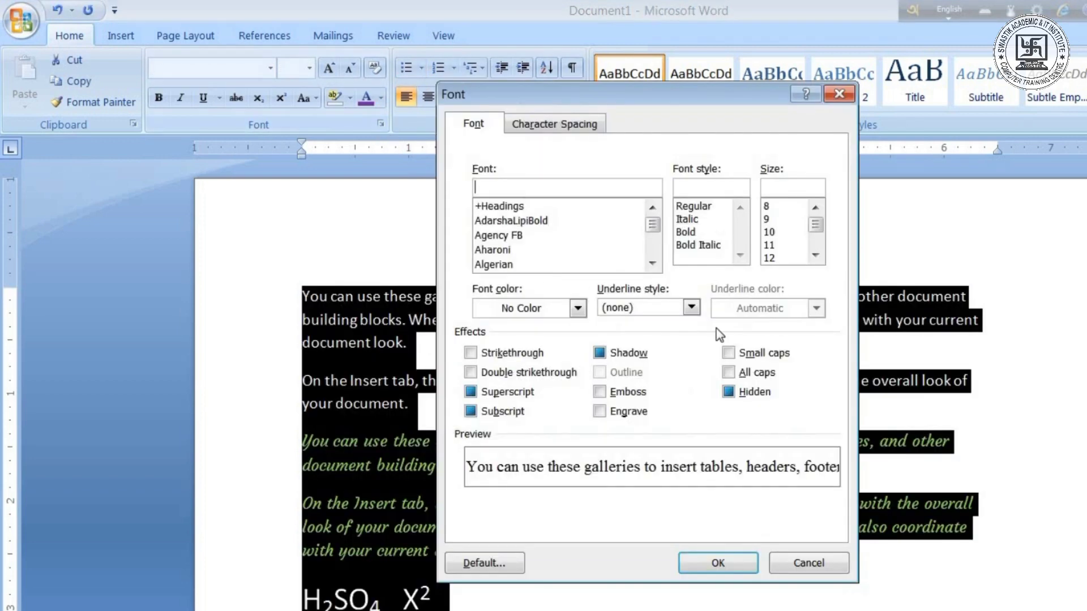
{"action": "left_click", "coordinate": [728, 392]}
{"action": "left_click", "coordinate": [723, 569]}
{"action": "left_click", "coordinate": [532, 363]}
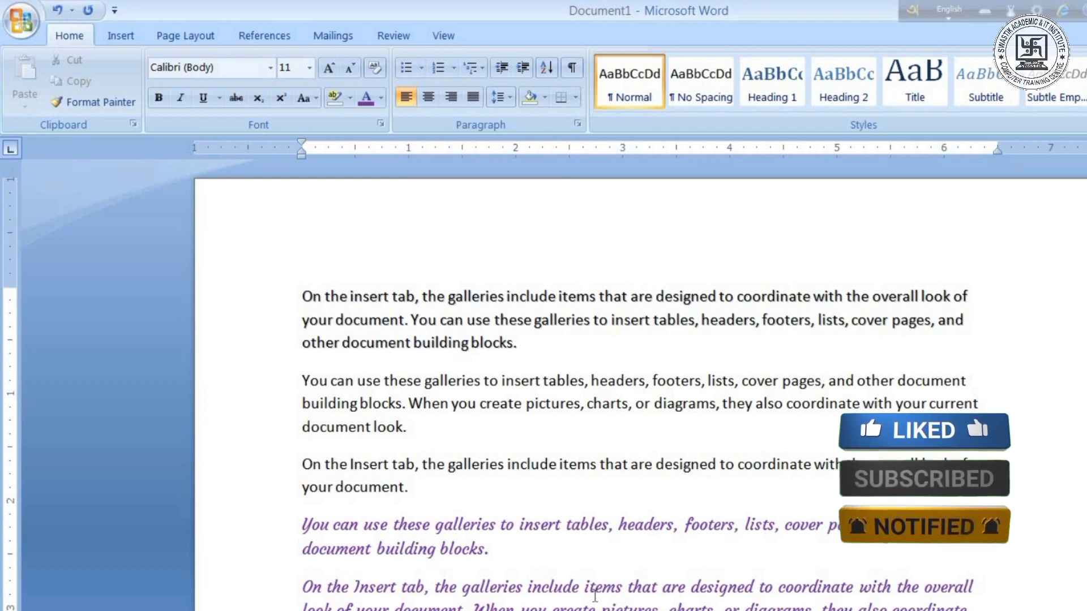
Step: Open the full Paragraph settings for the first paragraph
{"action": "scroll", "coordinate": [522, 468], "scroll_direction": "down", "scroll_amount": 2}
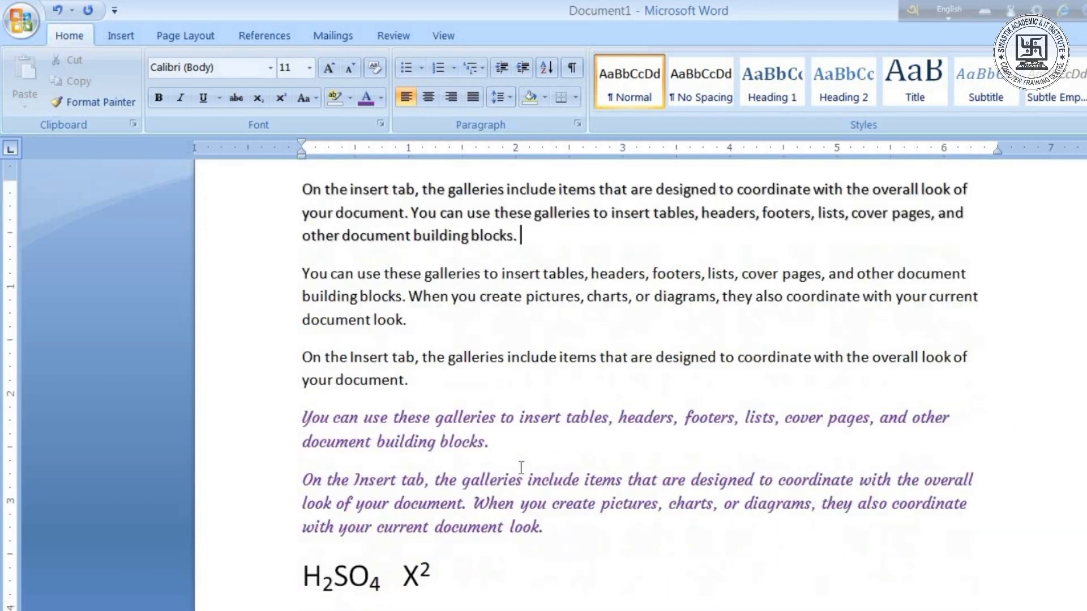
{"action": "scroll", "coordinate": [529, 497], "scroll_direction": "up", "scroll_amount": 1}
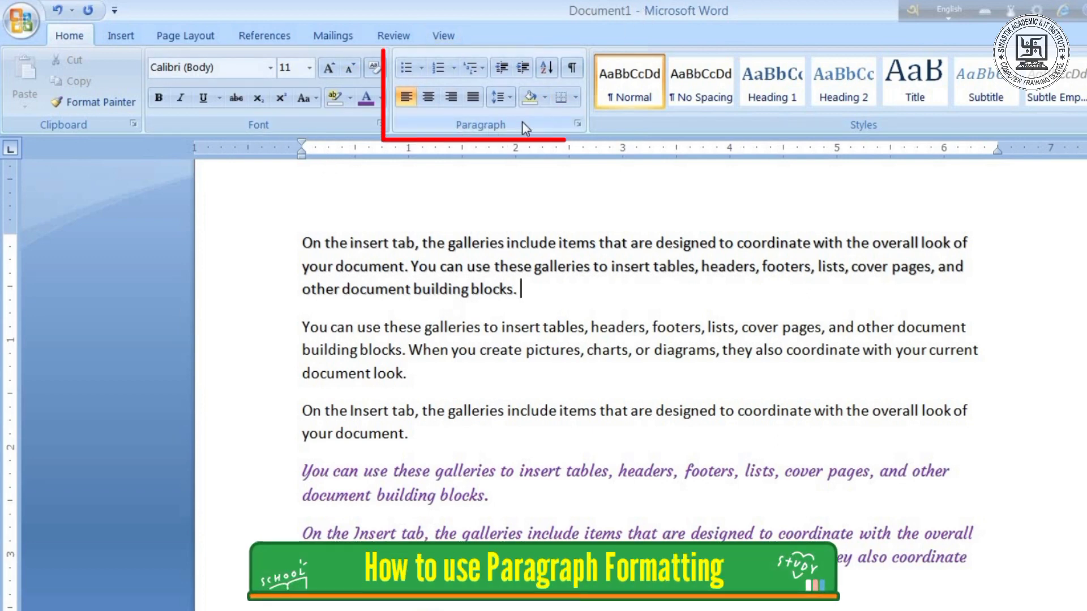
{"action": "left_click", "coordinate": [578, 123]}
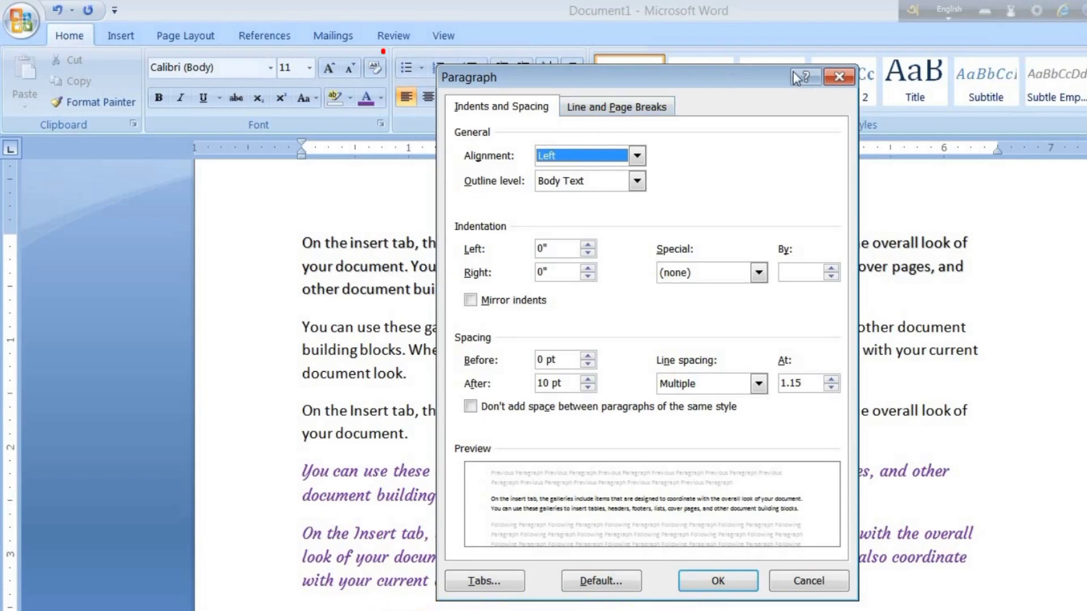